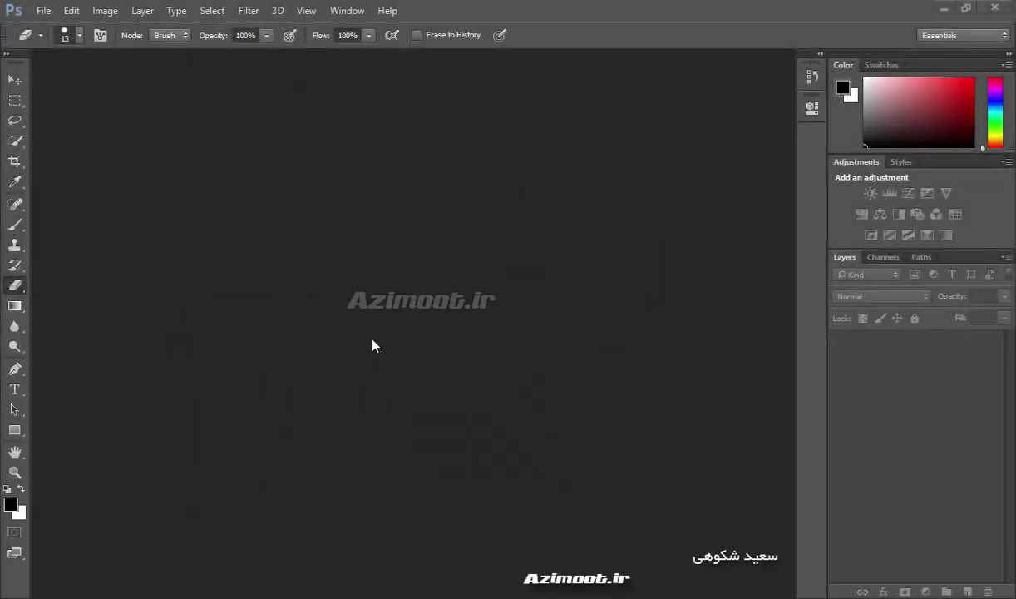
# Open the bathroom render Render (5).jpg from the g51 folder
pyautogui.hotkey('ctrl', 'o')
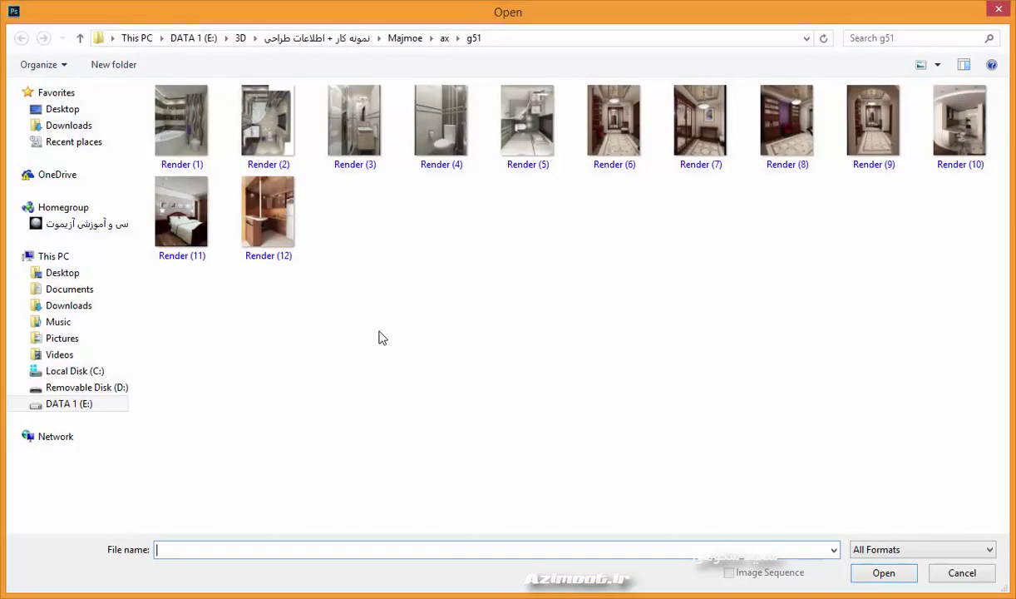
pyautogui.doubleClick(499, 107)
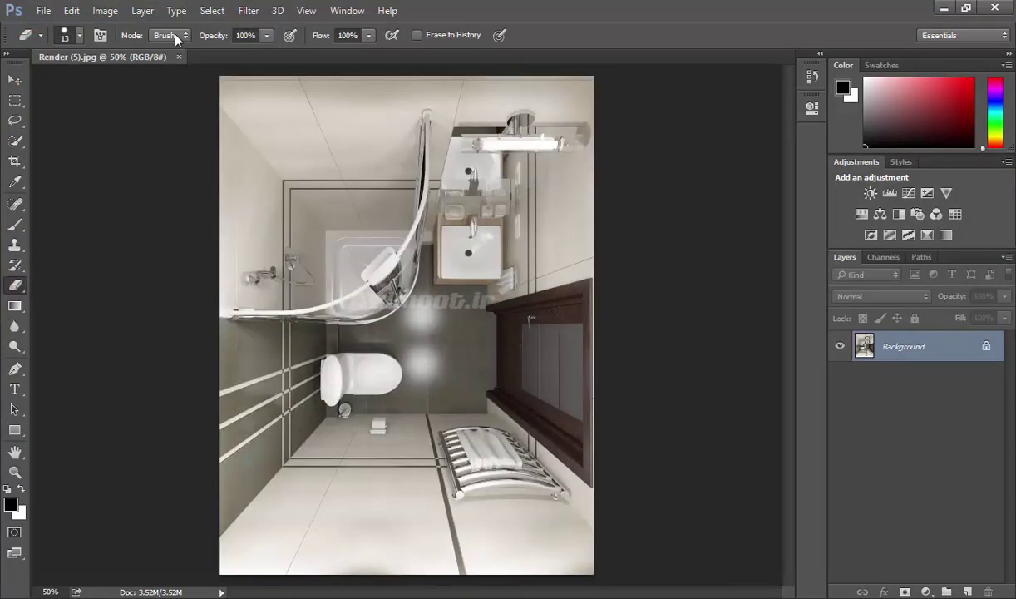
# Erase strokes across the shower area in Brush mode, then switch the Eraser to Pencil mode and zoom in
pyautogui.click(176, 37)
pyautogui.click(164, 48)
pyautogui.moveTo(314, 185)
pyautogui.mouseDown()
pyautogui.moveTo(336, 205)
pyautogui.moveTo(343, 190)
pyautogui.moveTo(364, 276)
pyautogui.moveTo(334, 186)
pyautogui.moveTo(388, 296)
pyautogui.moveTo(362, 287)
pyautogui.moveTo(326, 197)
pyautogui.moveTo(364, 293)
pyautogui.moveTo(309, 218)
pyautogui.moveTo(326, 258)
pyautogui.moveTo(315, 250)
pyautogui.moveTo(308, 216)
pyautogui.moveTo(309, 248)
pyautogui.moveTo(318, 221)
pyautogui.moveTo(364, 199)
pyautogui.moveTo(262, 190)
pyautogui.mouseUp()
pyautogui.click(171, 35)
pyautogui.click(159, 58)
pyautogui.press('z')
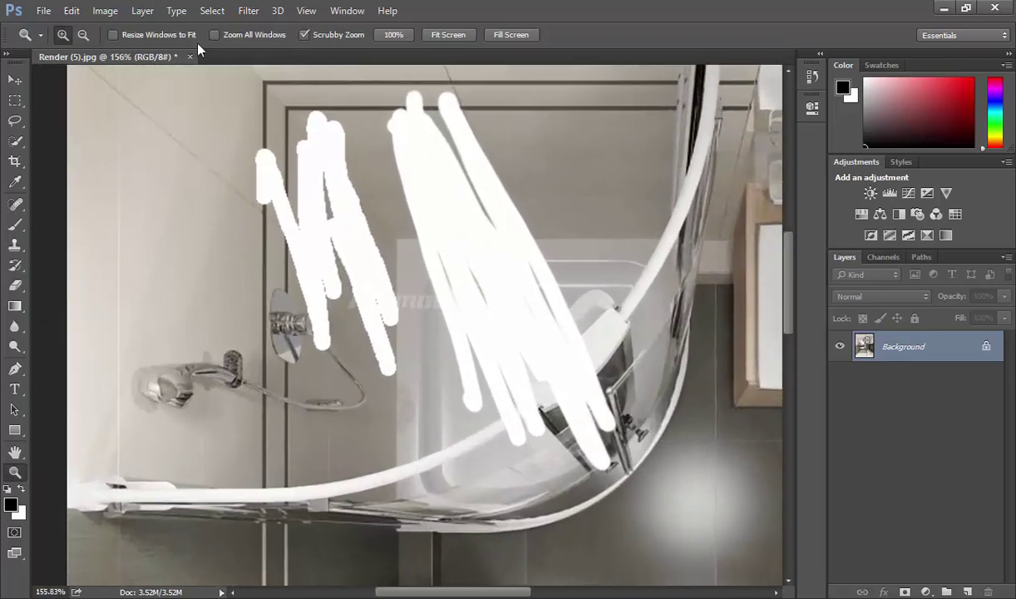
# Erase a blocky zigzag down the left wall and near the faucet in Block mode
pyautogui.click(15, 286)
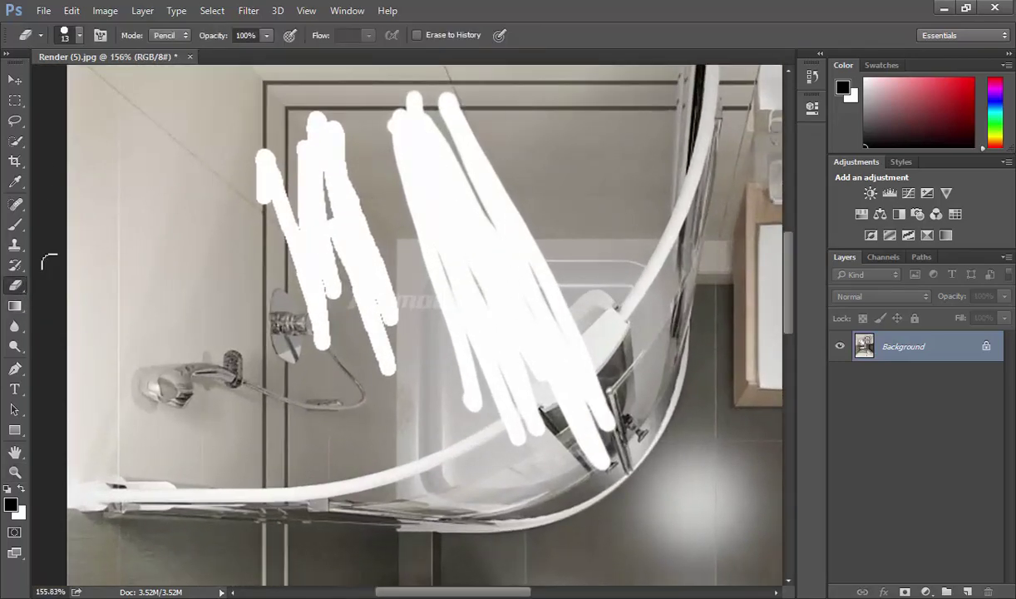
pyautogui.click(170, 35)
pyautogui.click(170, 69)
pyautogui.moveTo(146, 140)
pyautogui.mouseDown()
pyautogui.moveTo(105, 194)
pyautogui.moveTo(213, 296)
pyautogui.moveTo(233, 372)
pyautogui.moveTo(204, 391)
pyautogui.mouseUp()
pyautogui.moveTo(163, 324); pyautogui.dragTo(140, 273)
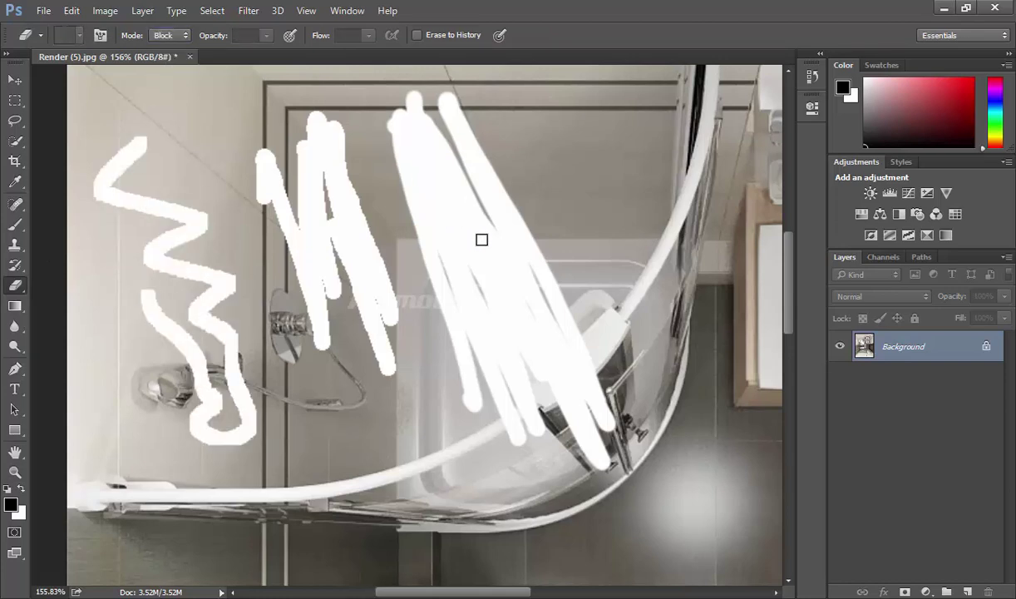
# Reset the Eraser to Brush mode, fit the image on screen and switch to the Move tool
pyautogui.click(163, 35)
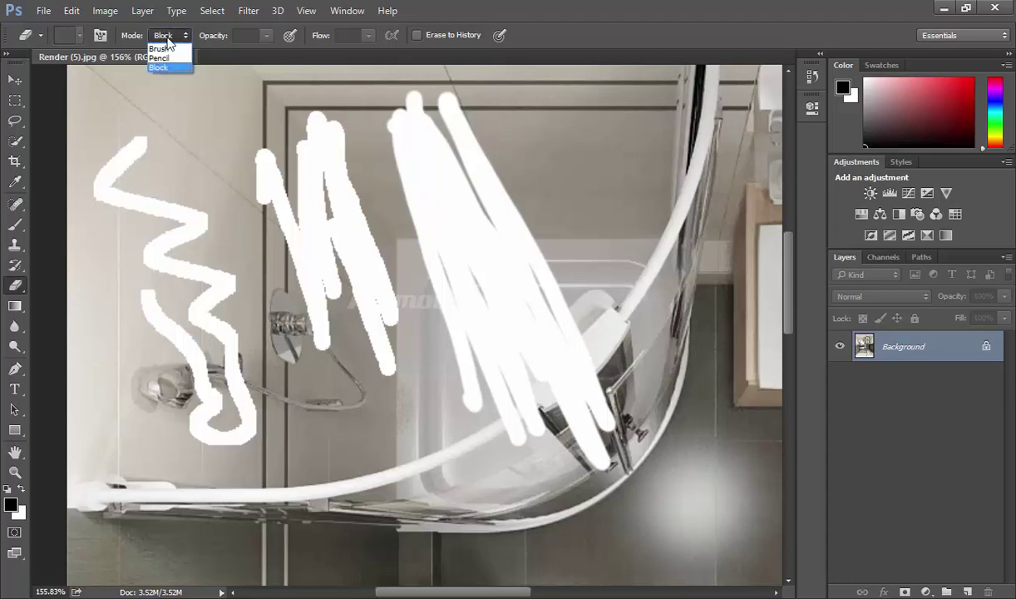
pyautogui.click(167, 46)
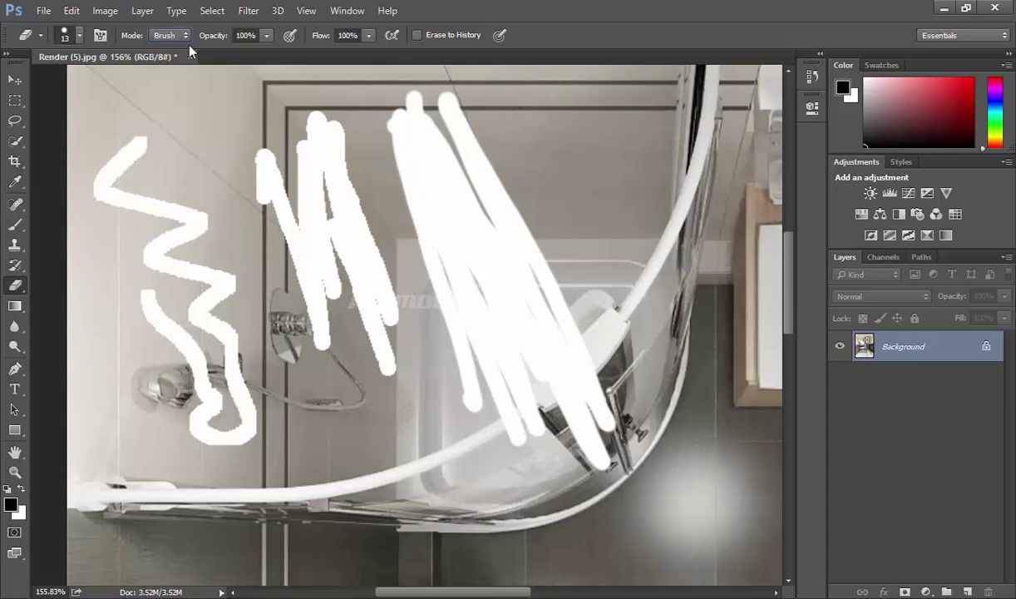
pyautogui.hotkey('ctrl', '0')
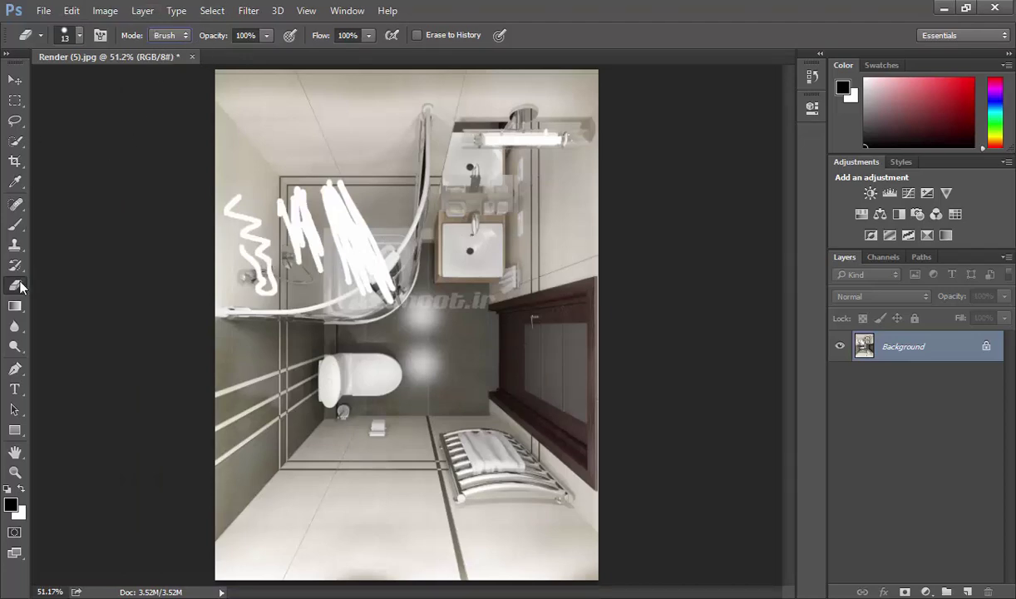
pyautogui.click(14, 79)
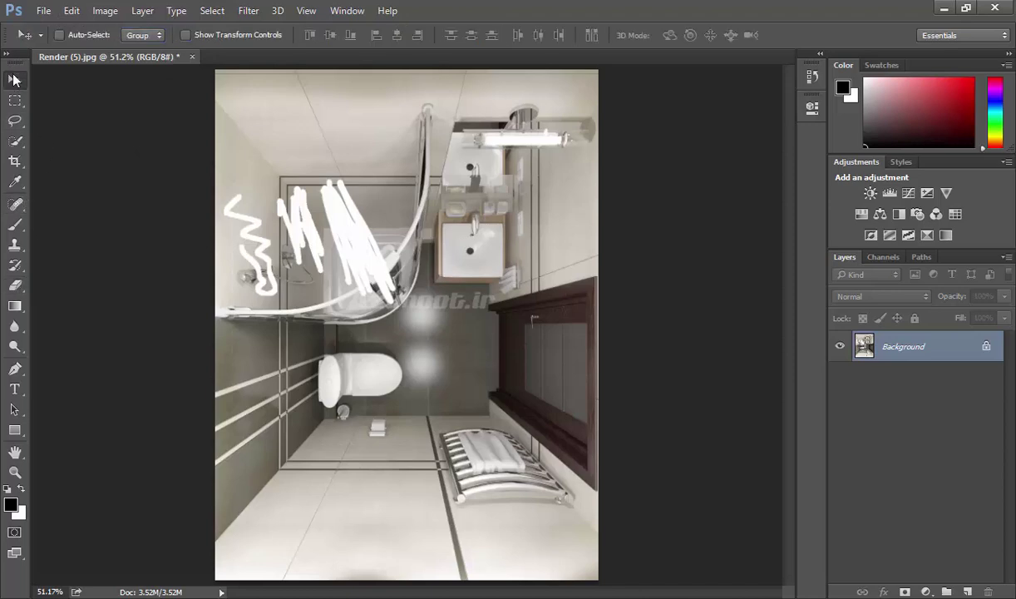
# Revert the image to its unerased state and select the Gradient Tool
pyautogui.press('F12')
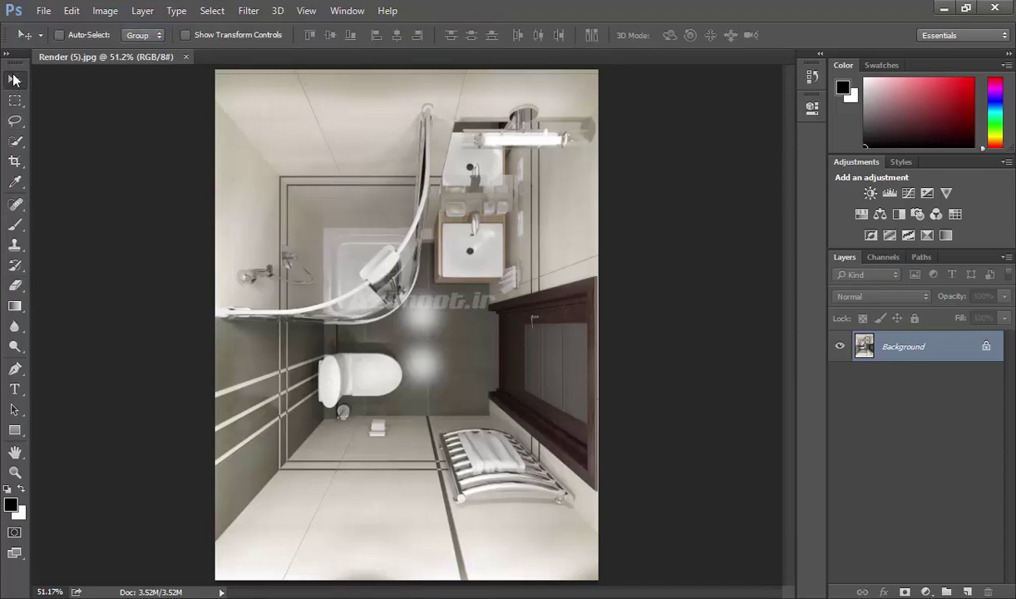
pyautogui.click(14, 307)
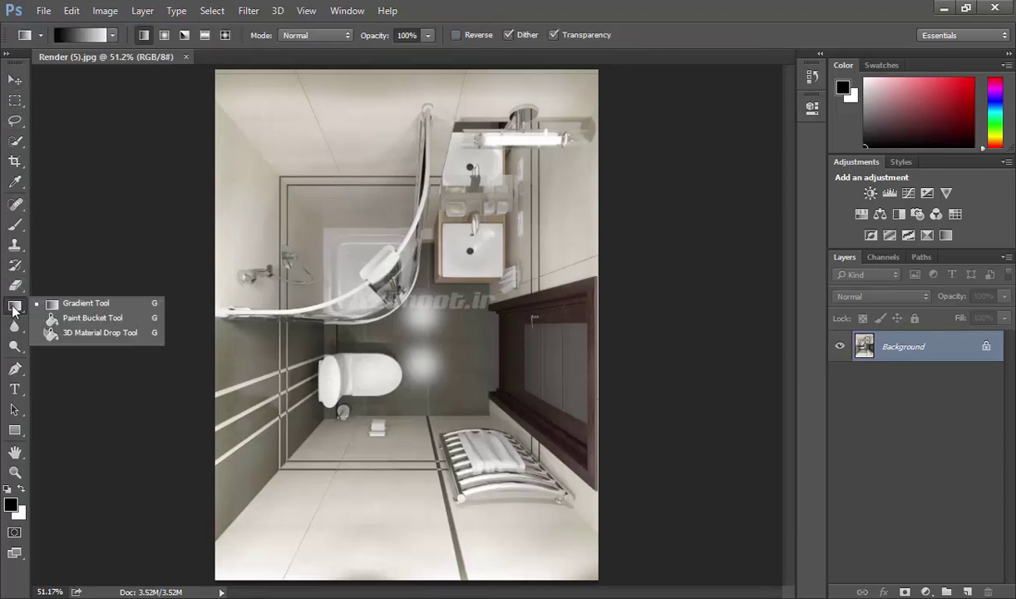
pyautogui.click(106, 306)
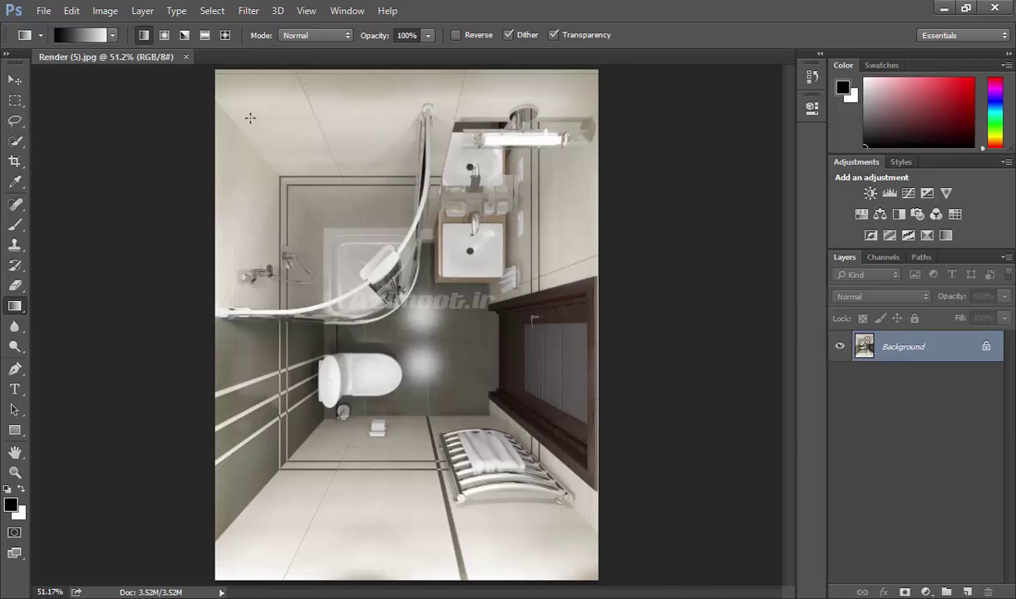
# Try diagonal and horizontal black-to-white linear gradients, undoing each one
pyautogui.moveTo(245, 98); pyautogui.dragTo(378, 353)
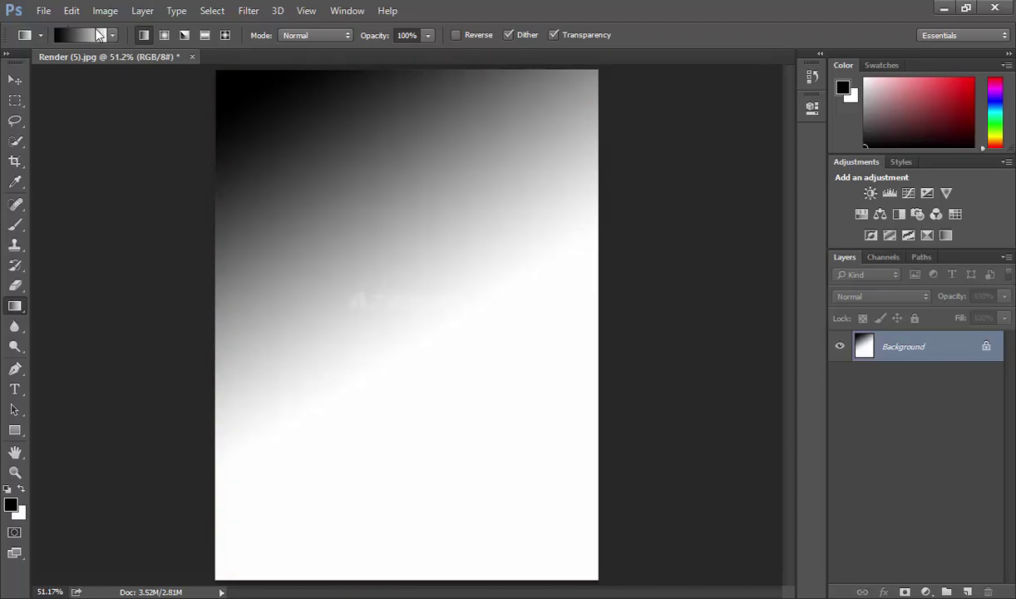
pyautogui.hotkey('ctrl', 'z')
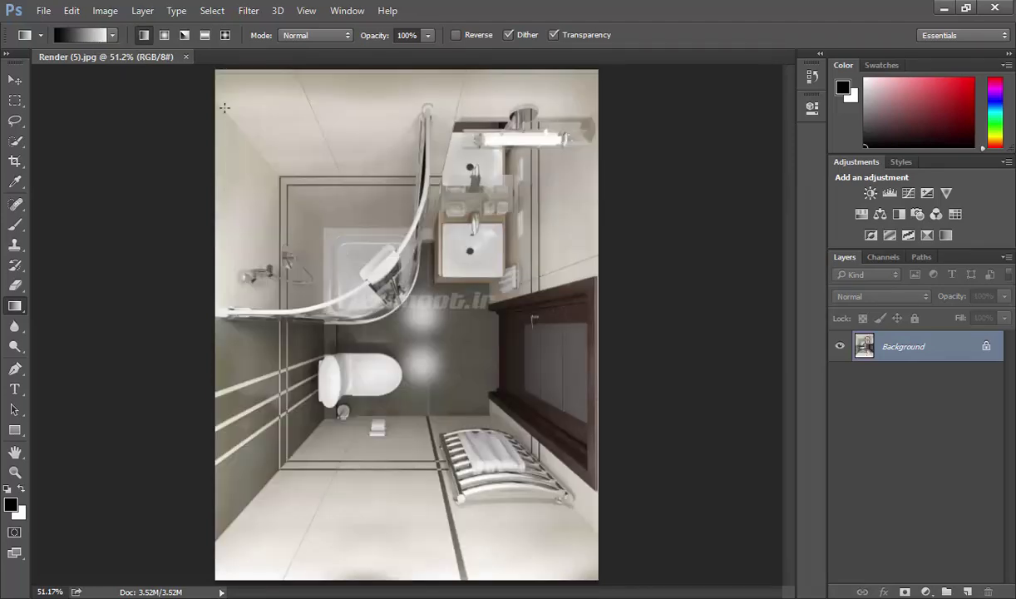
pyautogui.moveTo(212, 284); pyautogui.dragTo(492, 281)
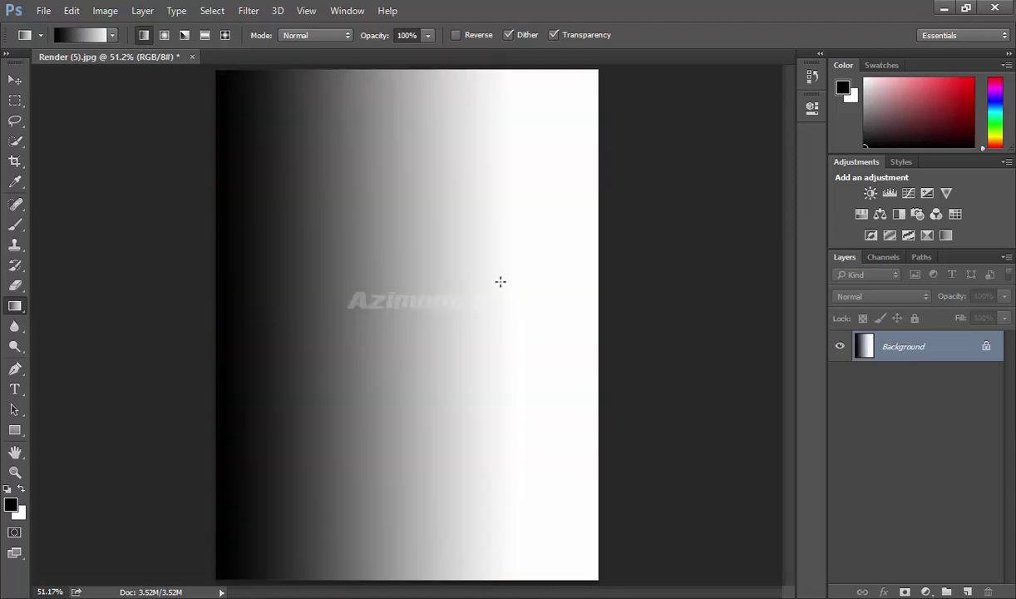
pyautogui.hotkey('ctrl', 'z')
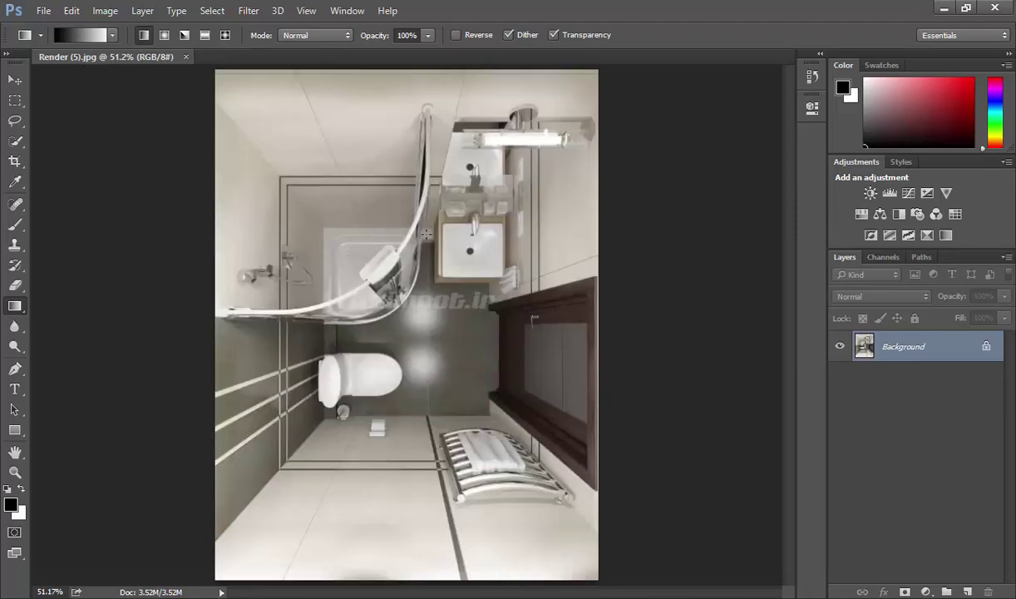
# Try a radial gradient from the centre and an angle gradient mid-image, undoing both
pyautogui.click(164, 37)
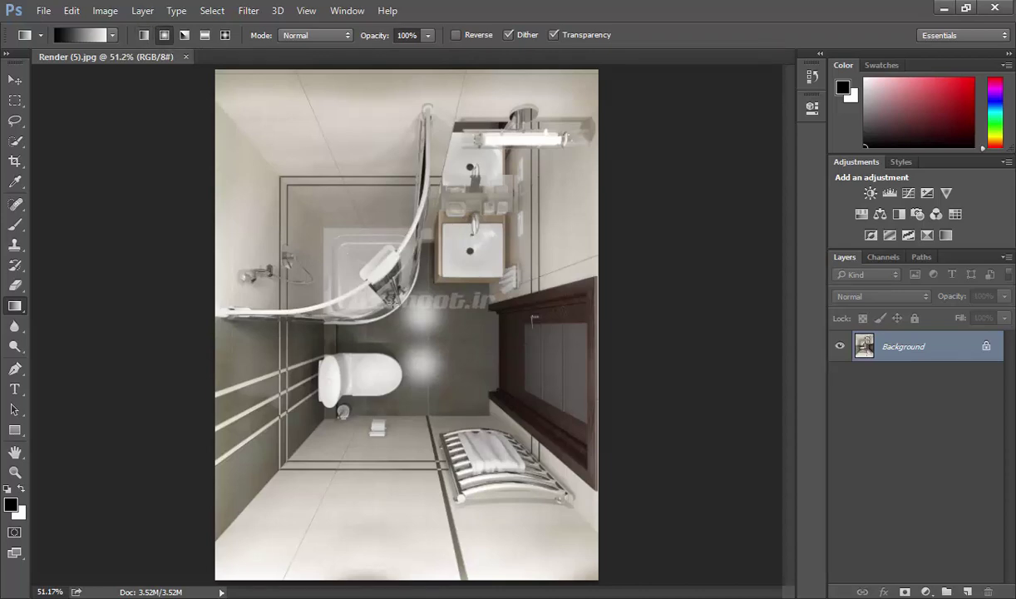
pyautogui.moveTo(393, 295); pyautogui.dragTo(396, 535)
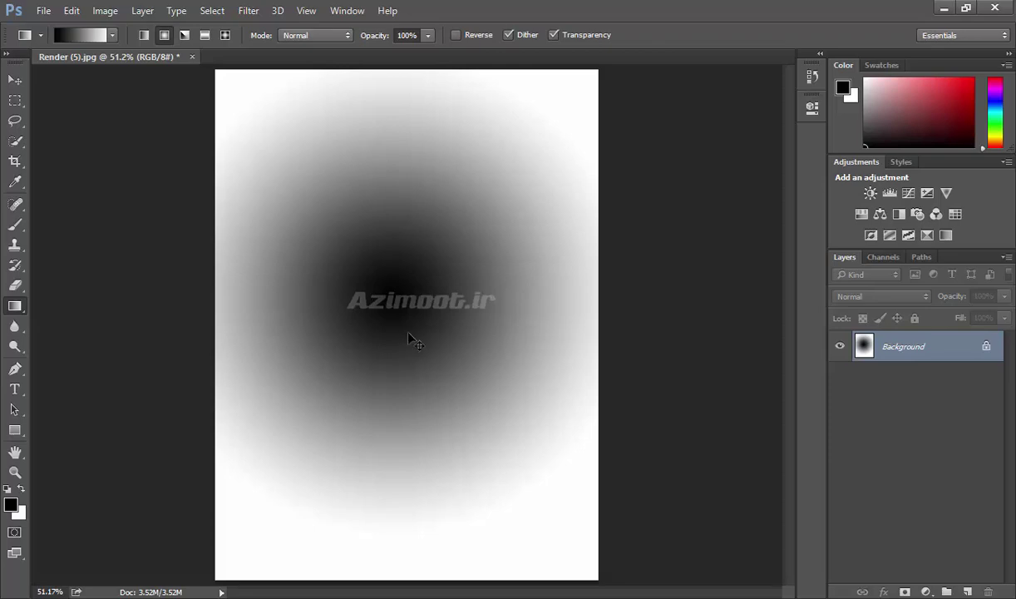
pyautogui.hotkey('ctrl', 'z')
pyautogui.click(184, 40)
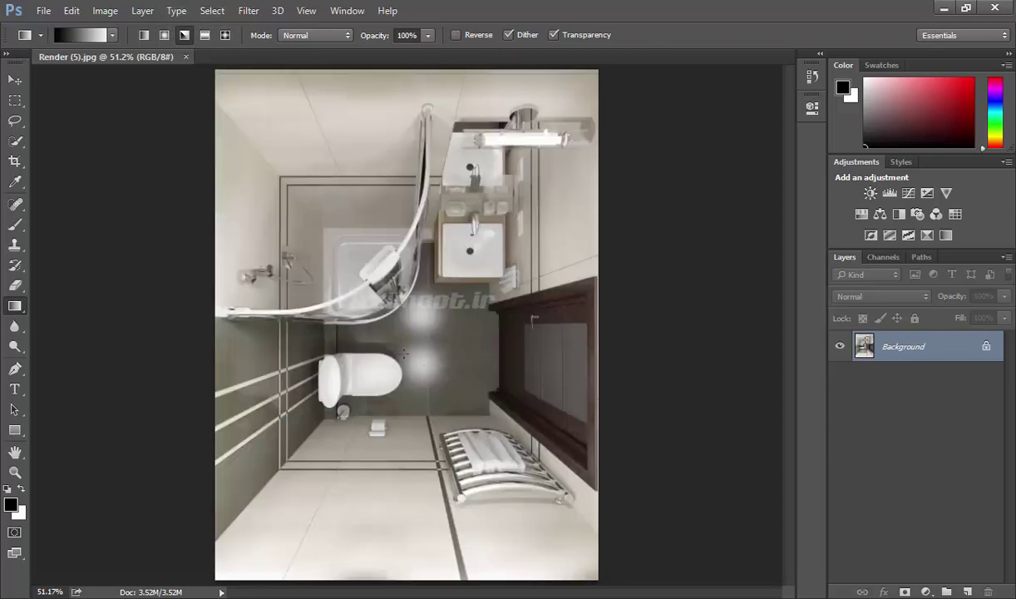
pyautogui.moveTo(399, 323); pyautogui.dragTo(466, 323)
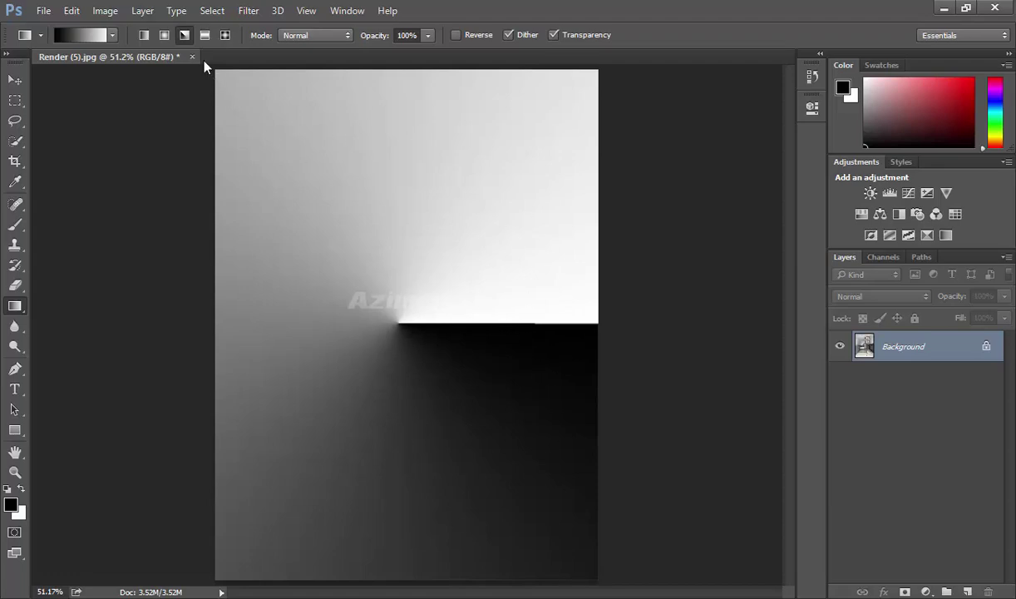
pyautogui.hotkey('ctrl', 'z')
# Draw vertical, reflected and diamond gradients, restore the Linear style, and undo
pyautogui.moveTo(395, 75); pyautogui.dragTo(399, 449)
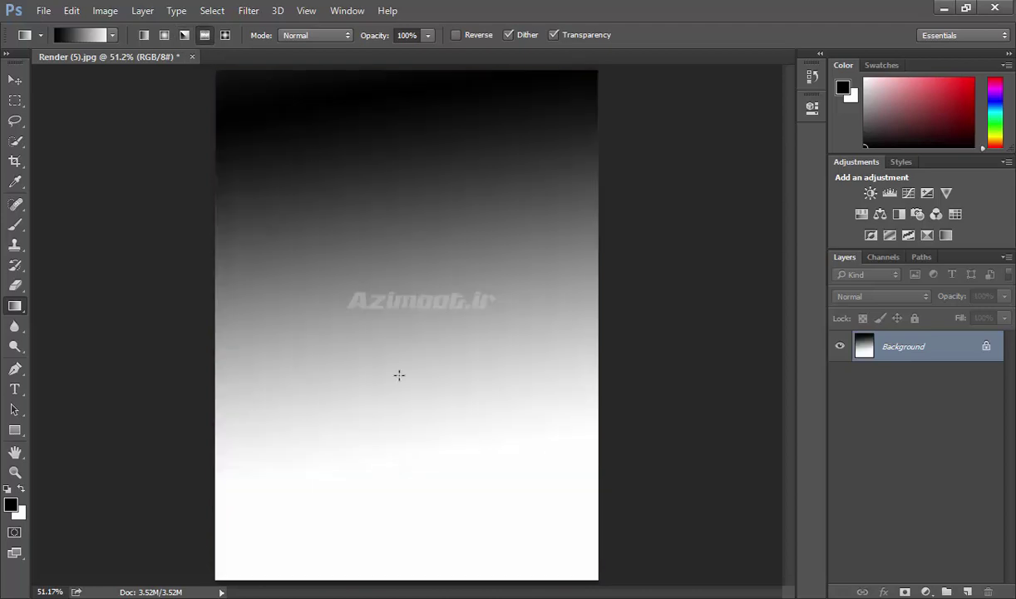
pyautogui.moveTo(405, 297); pyautogui.dragTo(424, 422)
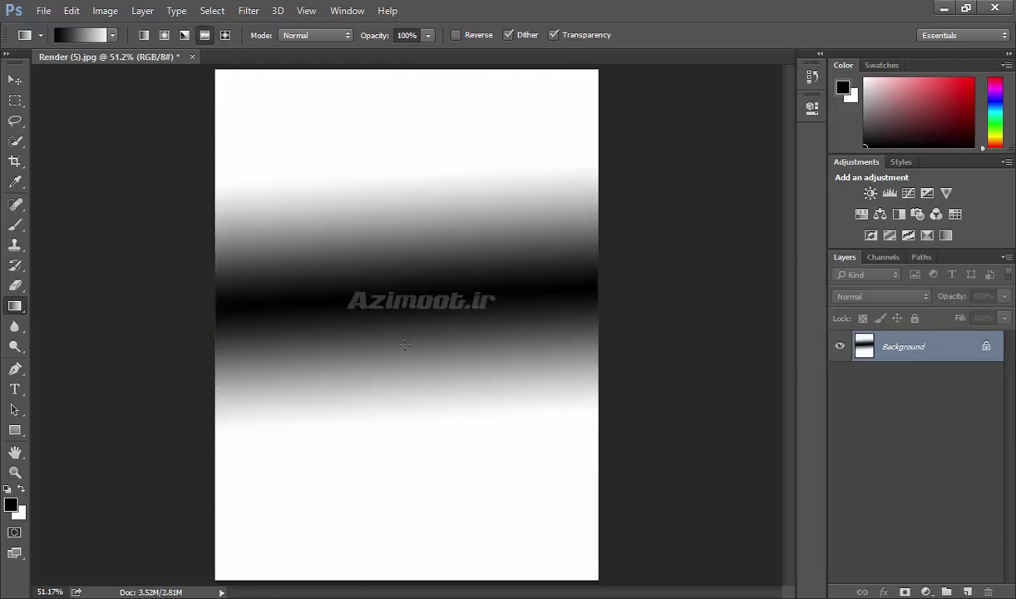
pyautogui.click(224, 35)
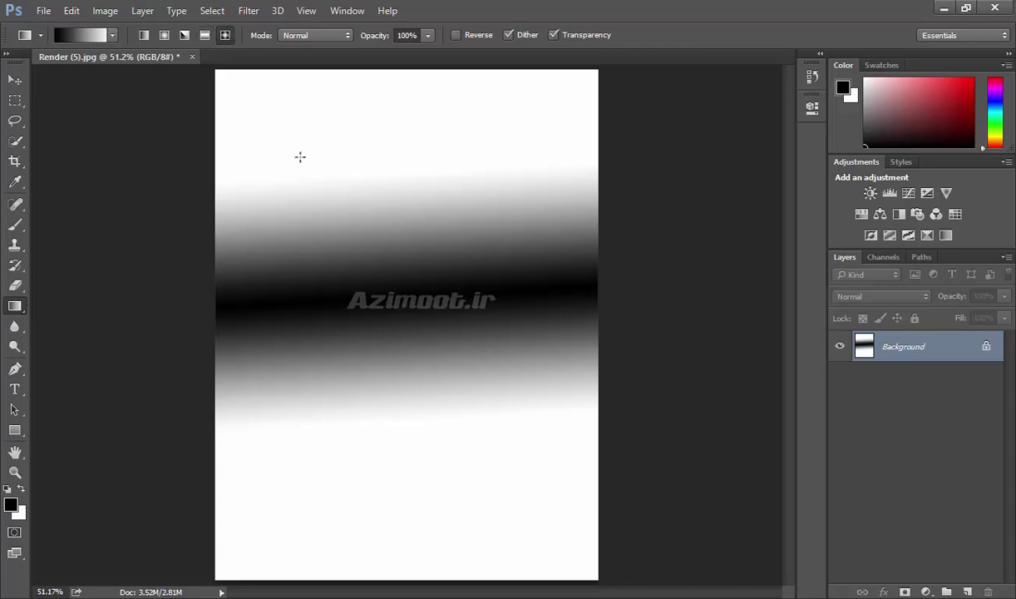
pyautogui.moveTo(432, 212); pyautogui.dragTo(402, 385)
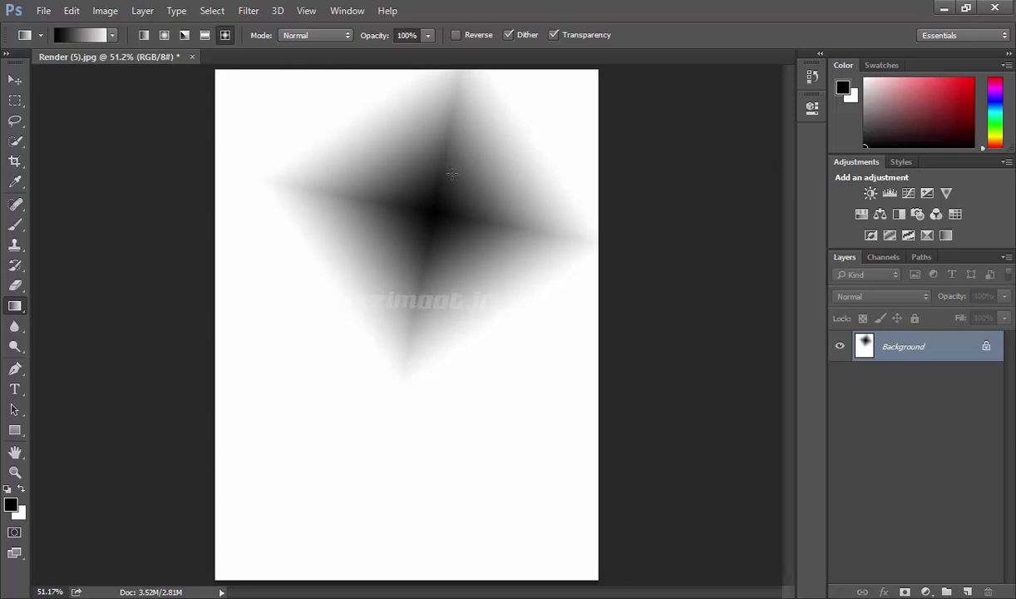
pyautogui.click(144, 37)
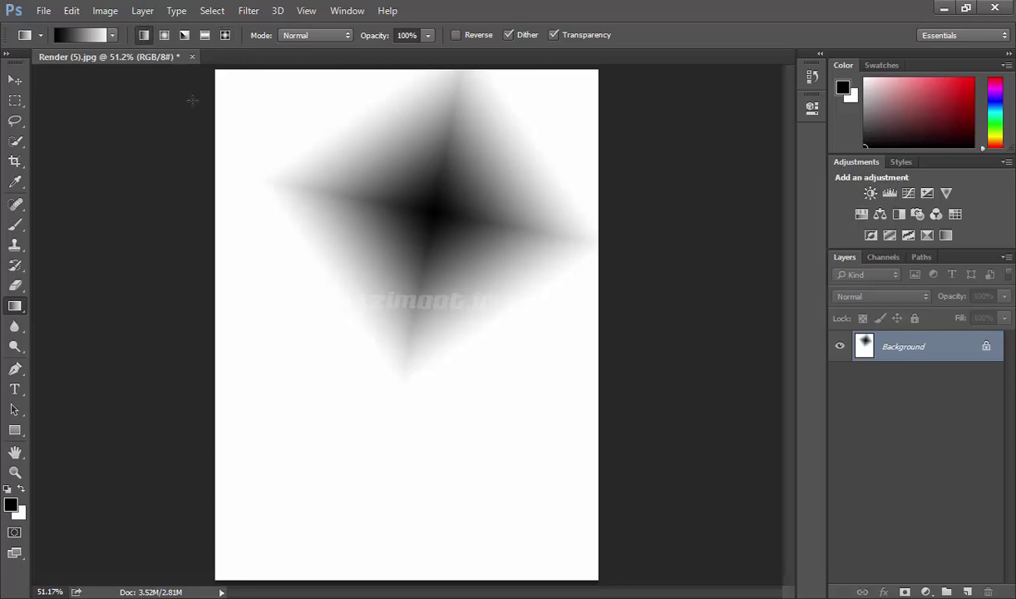
pyautogui.hotkey('ctrl', 'z')
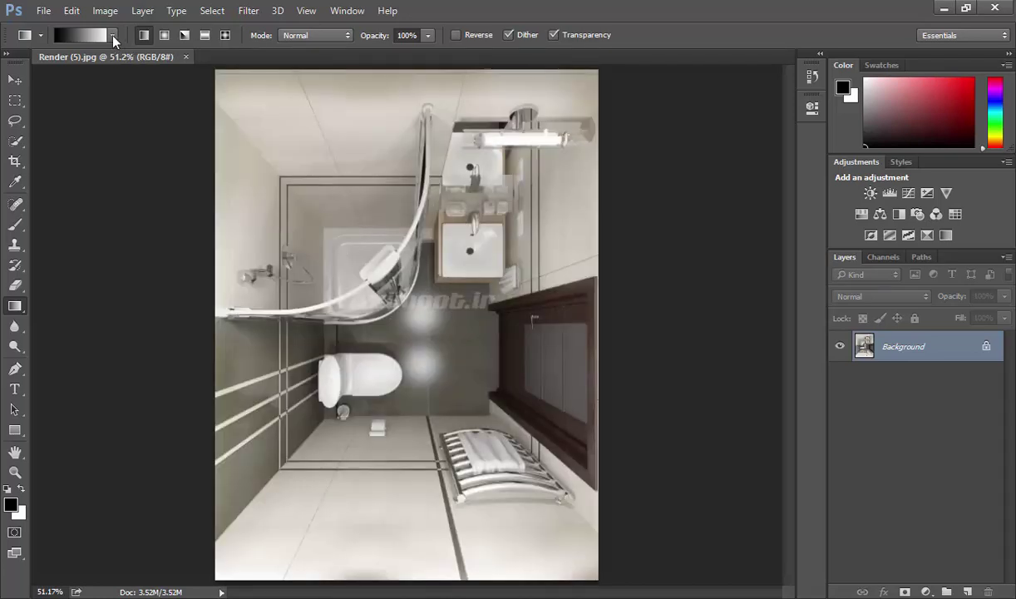
# Draw a diagonal Spectrum rainbow gradient across the canvas, then undo it
pyautogui.click(112, 36)
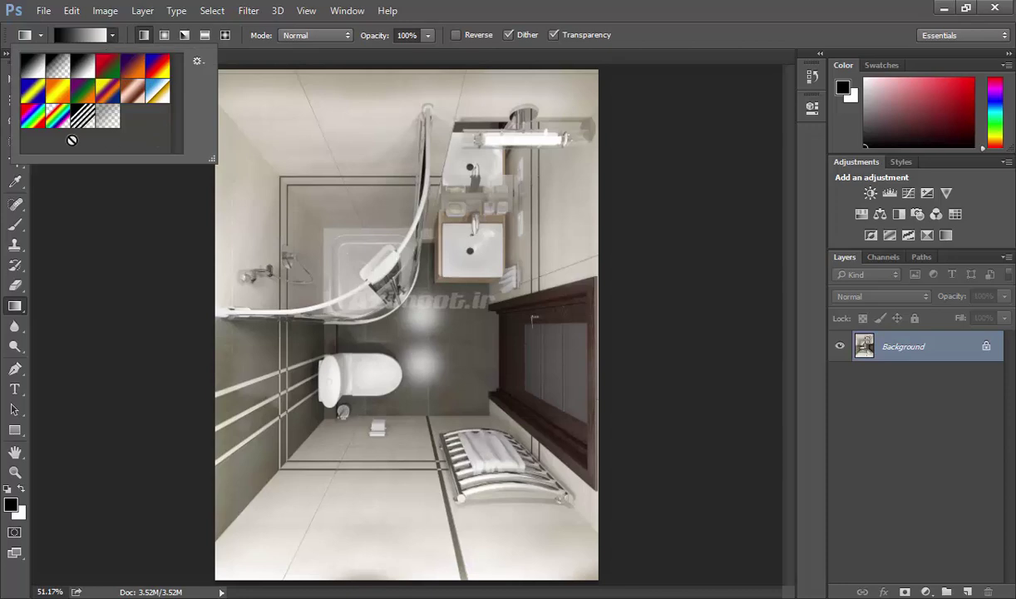
pyautogui.click(35, 116)
pyautogui.click(267, 188)
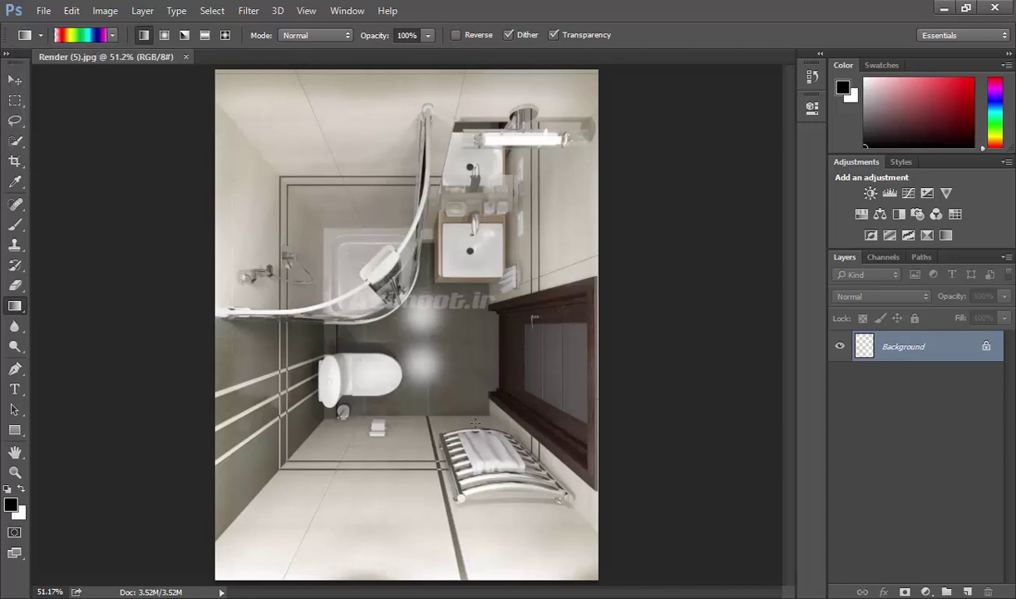
pyautogui.moveTo(275, 190); pyautogui.dragTo(476, 423)
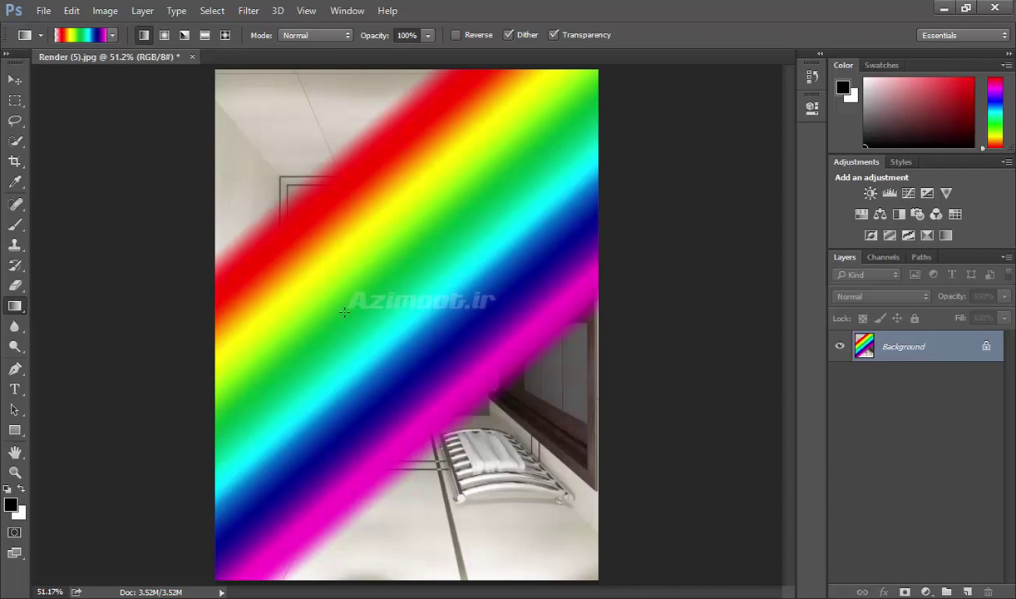
pyautogui.hotkey('ctrl', 'z')
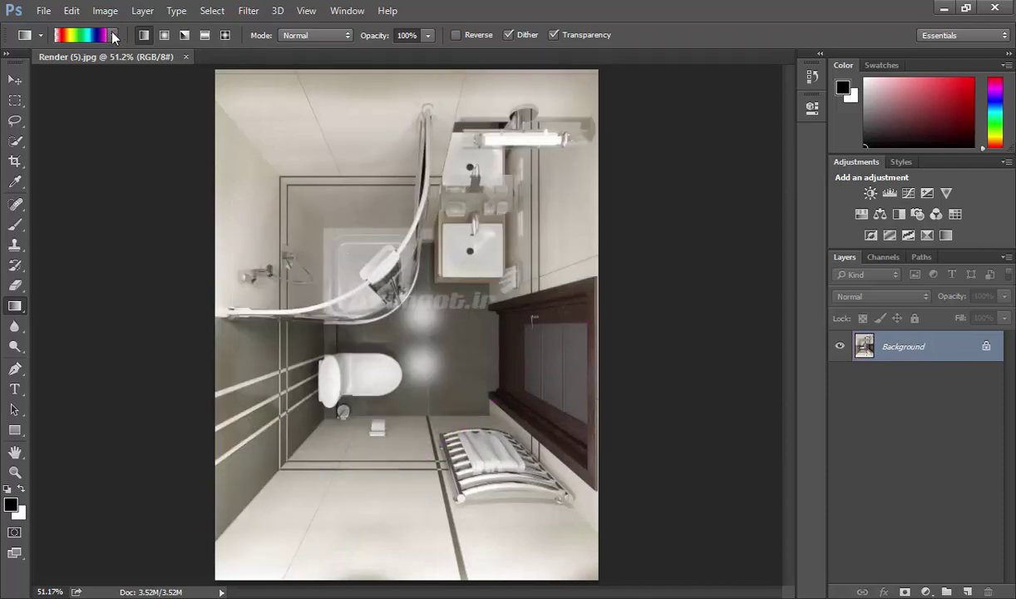
# Choose the Foreground to Transparent preset and set the foreground colour to pure red (ff0000)
pyautogui.click(112, 35)
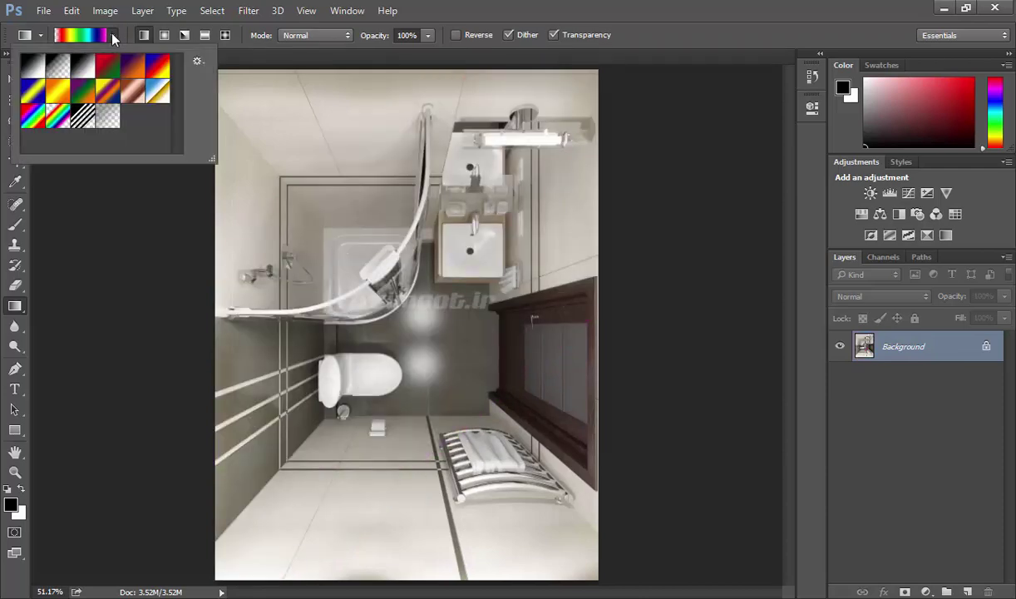
pyautogui.click(63, 71)
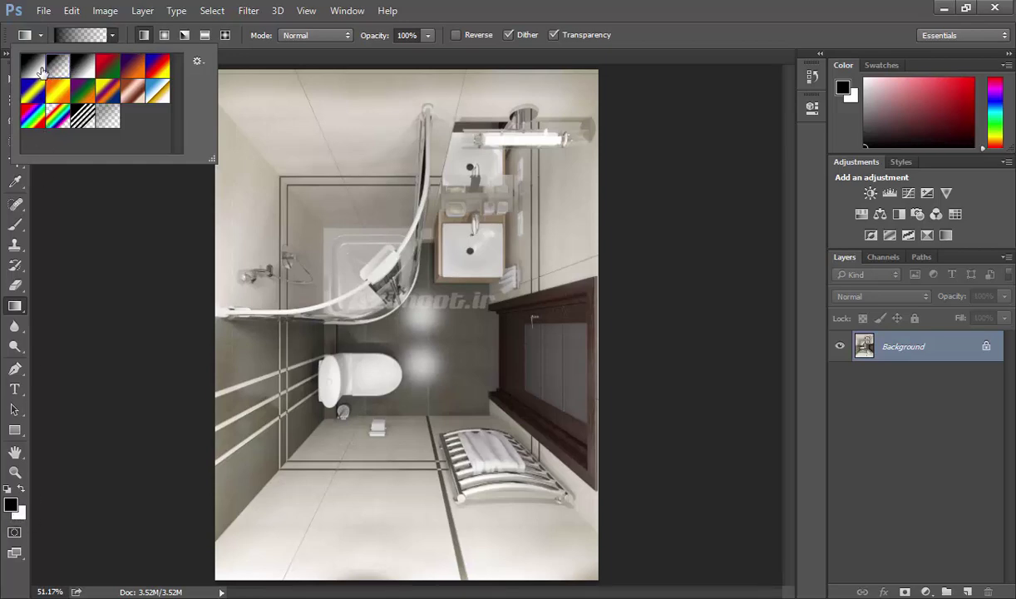
pyautogui.click(12, 504)
pyautogui.moveTo(512, 165); pyautogui.dragTo(563, 133)
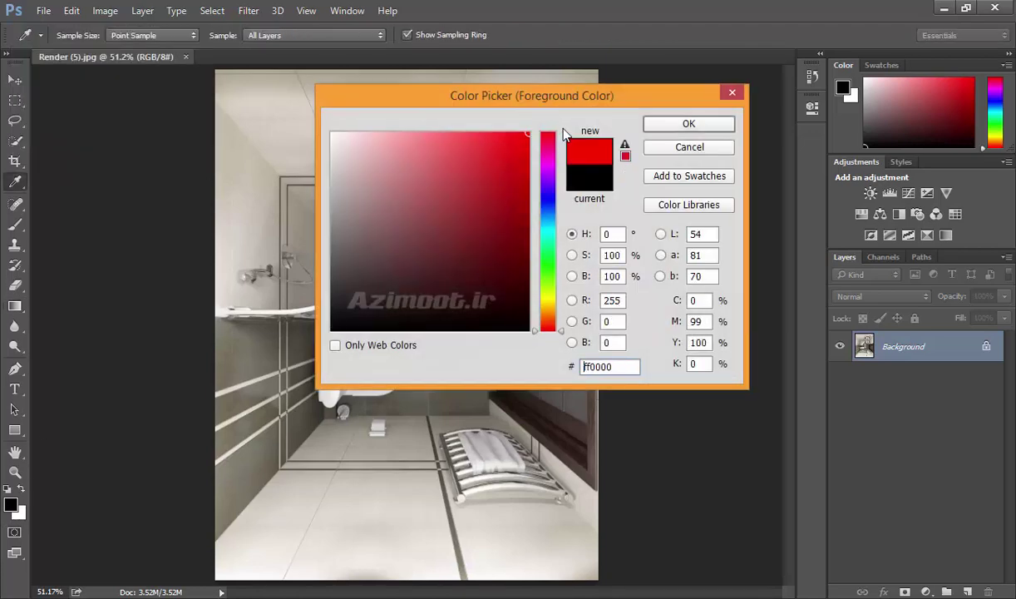
# Make the foreground colour blue and fade it in from the top-left and bottom-right corners
pyautogui.moveTo(547, 177); pyautogui.dragTo(547, 196)
pyautogui.click(689, 123)
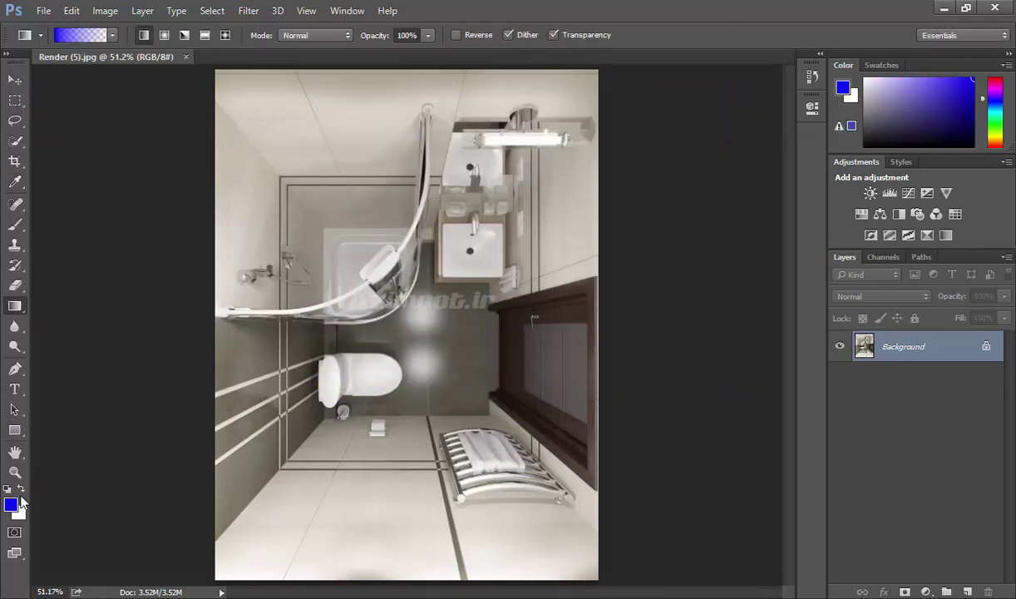
pyautogui.moveTo(243, 94); pyautogui.dragTo(335, 235)
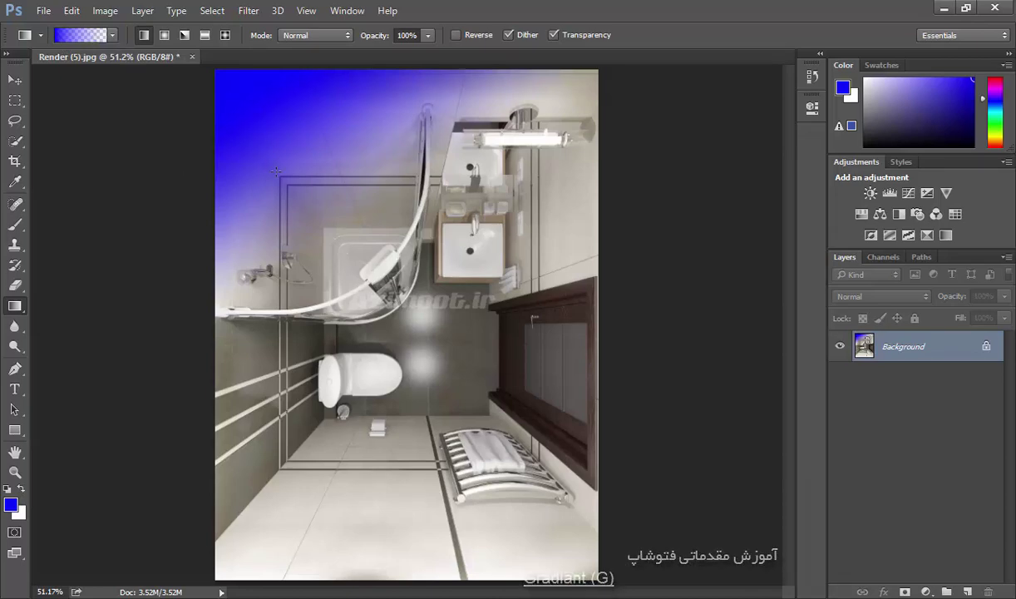
pyautogui.moveTo(553, 535); pyautogui.dragTo(453, 398)
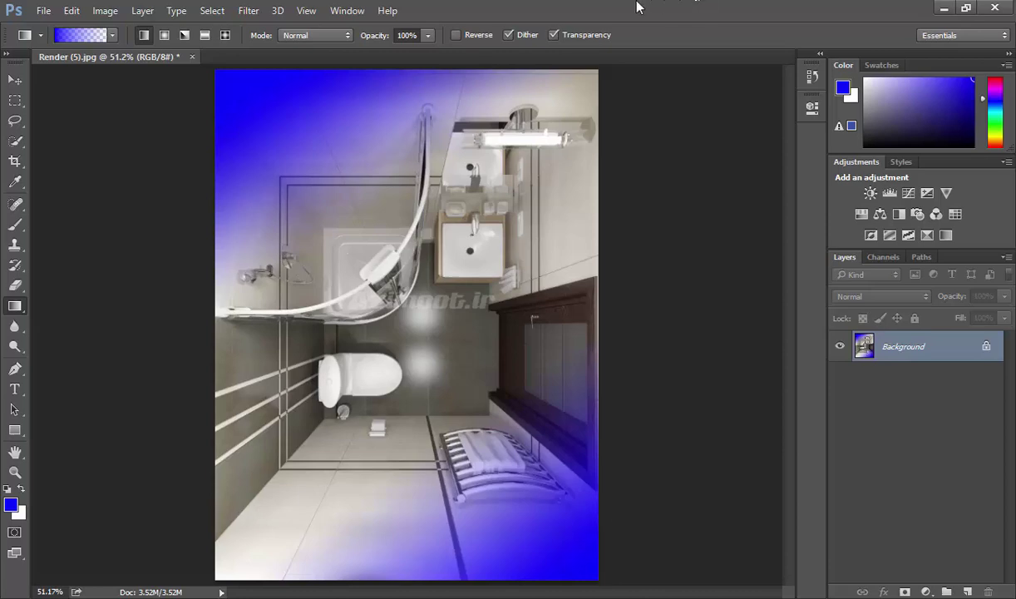
# Inspect the gradient editor and the preset list without changing anything
pyautogui.click(85, 36)
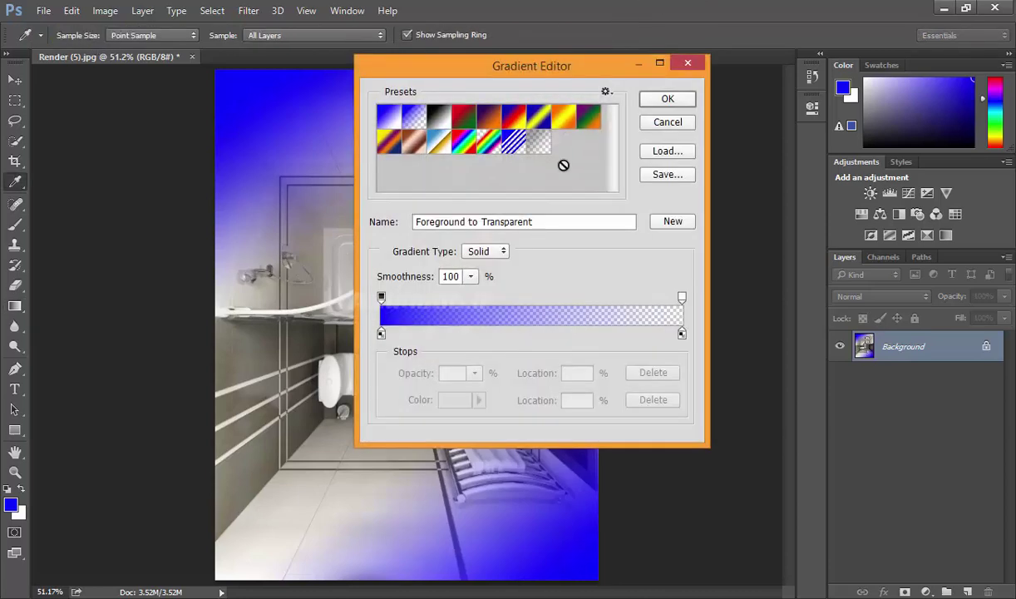
pyautogui.click(668, 122)
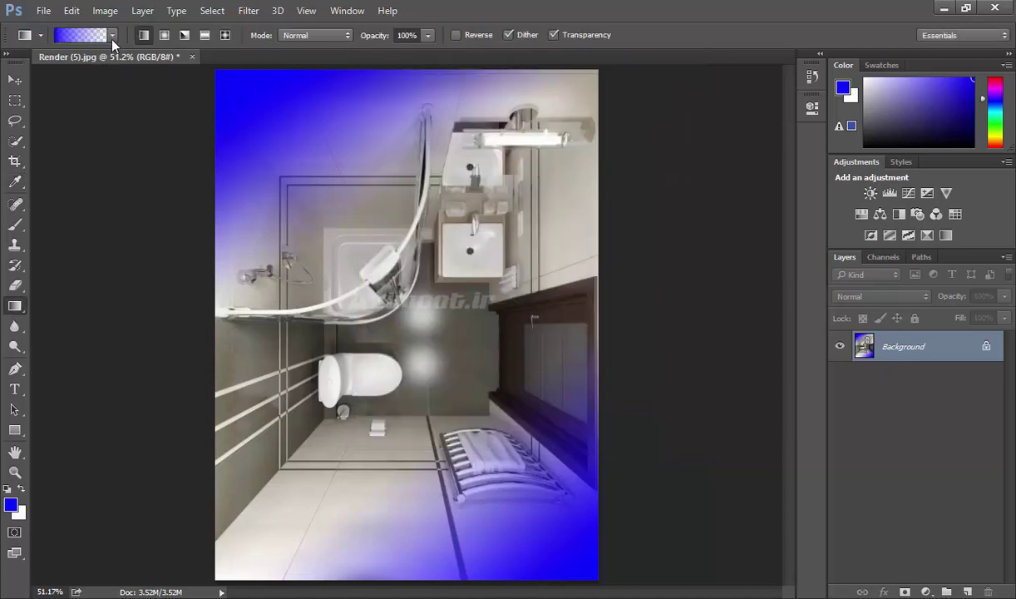
pyautogui.click(111, 35)
pyautogui.click(586, 38)
# Try a solid blue fill with gradient transparency off, undo it, and re-enable transparency
pyautogui.click(585, 37)
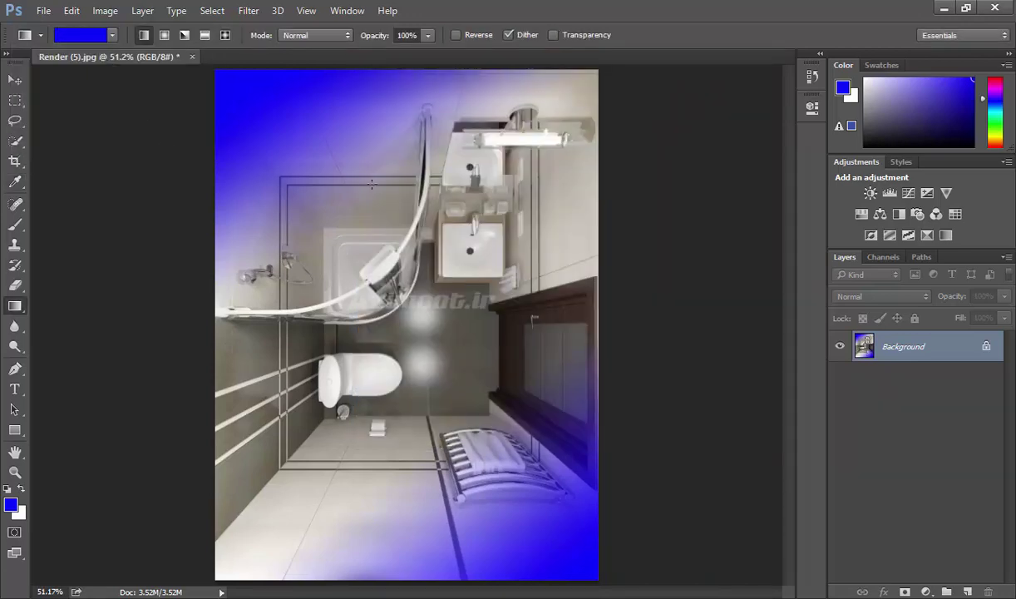
pyautogui.moveTo(431, 252); pyautogui.dragTo(419, 293)
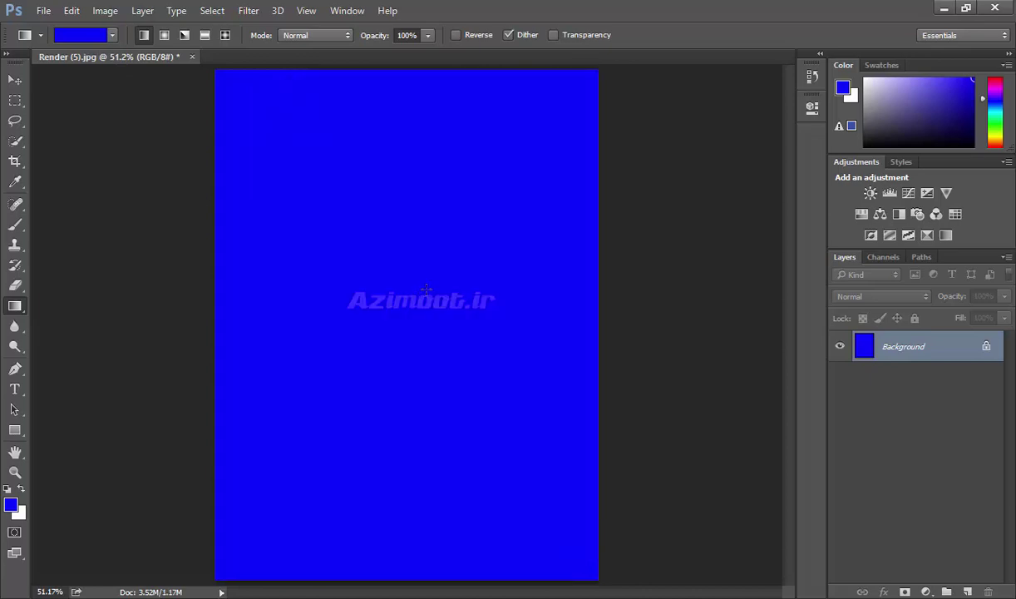
pyautogui.hotkey('ctrl', 'z')
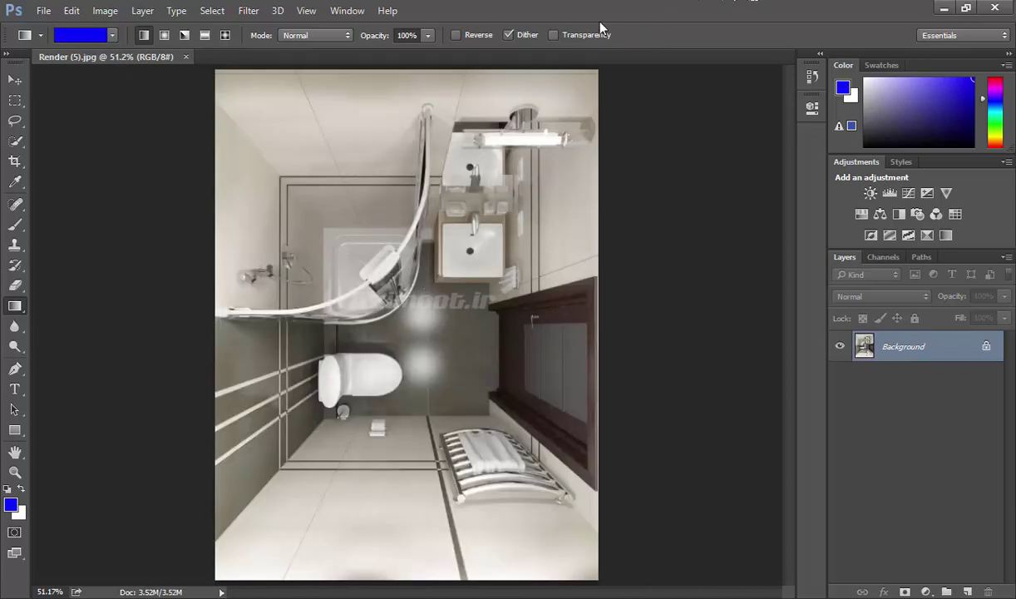
pyautogui.click(578, 35)
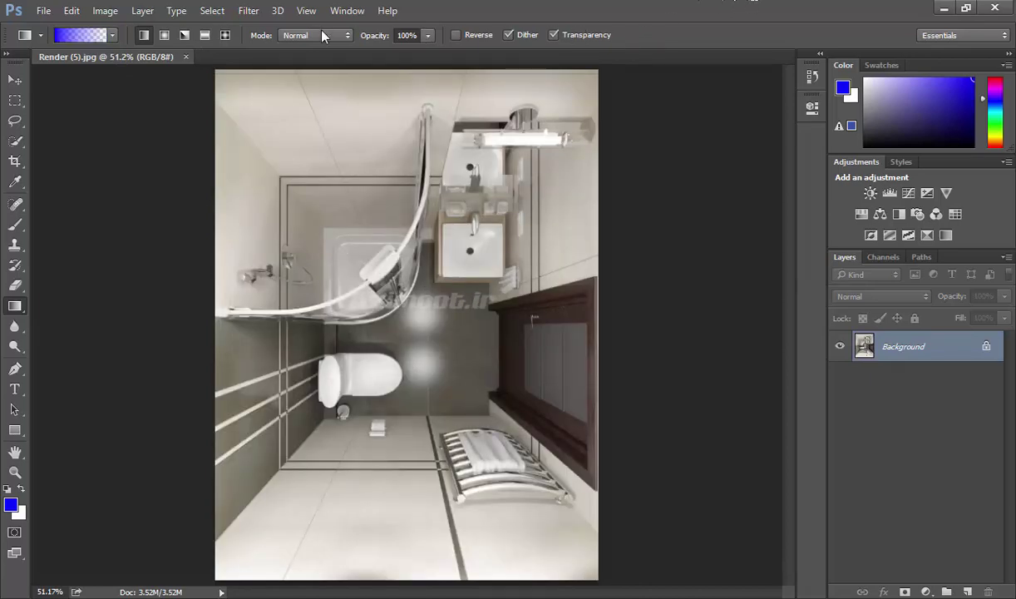
# Try the Foreground to Background preset, then settle on the blue-to-transparent preset
pyautogui.click(111, 35)
pyautogui.click(33, 73)
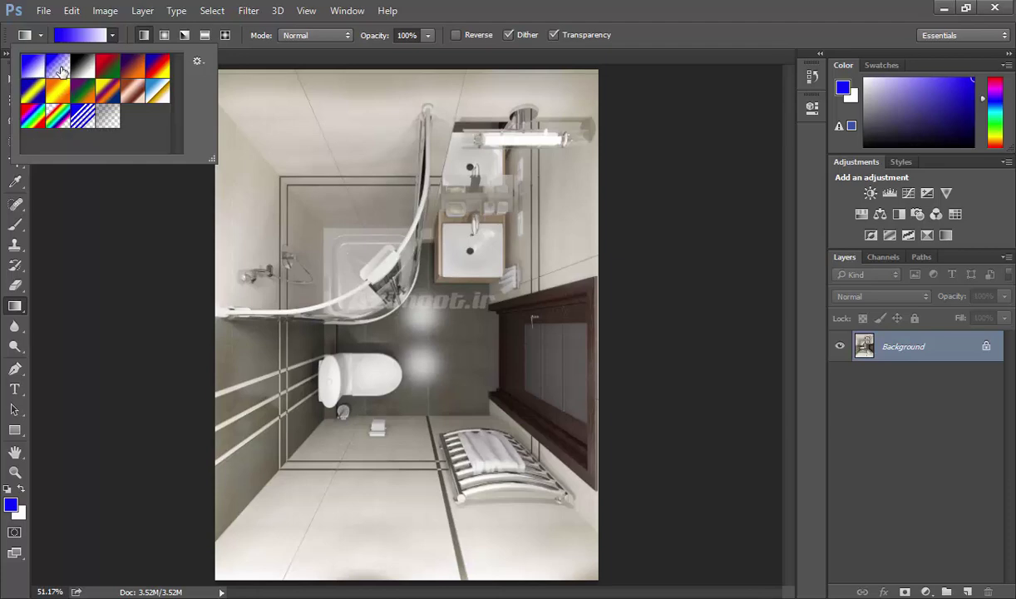
pyautogui.click(593, 39)
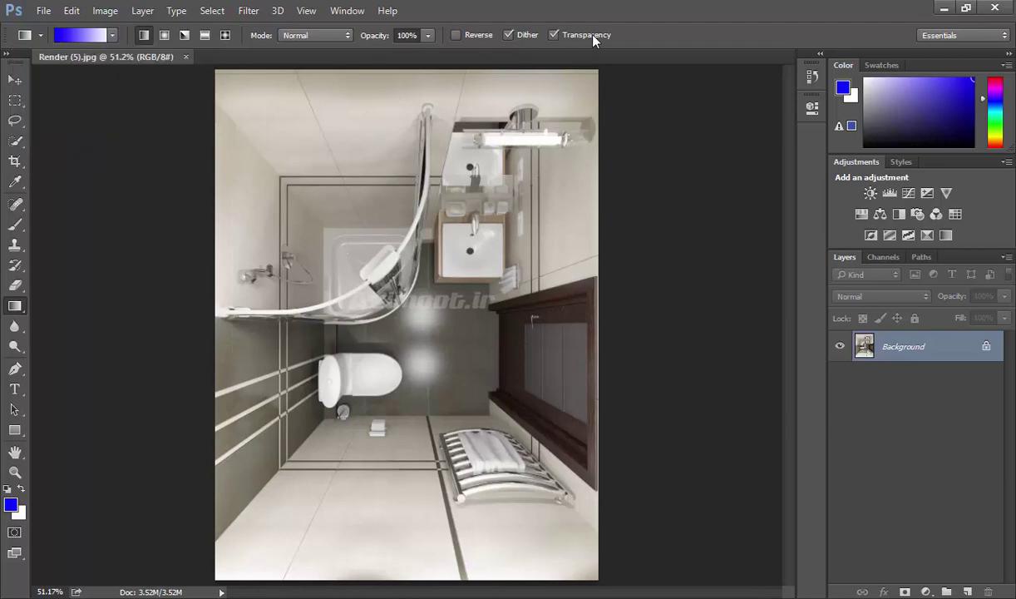
pyautogui.click(111, 36)
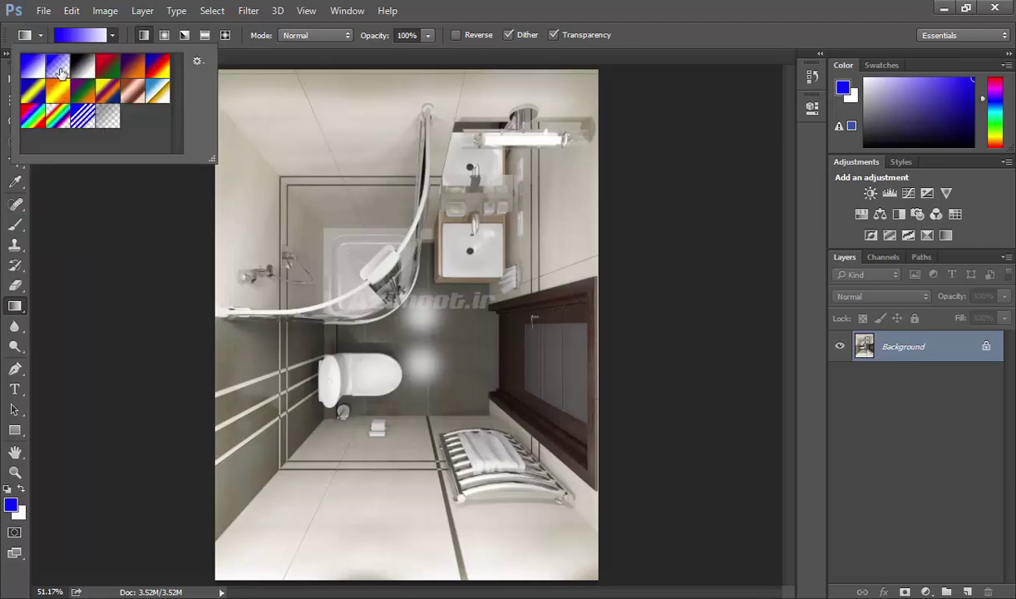
pyautogui.click(60, 67)
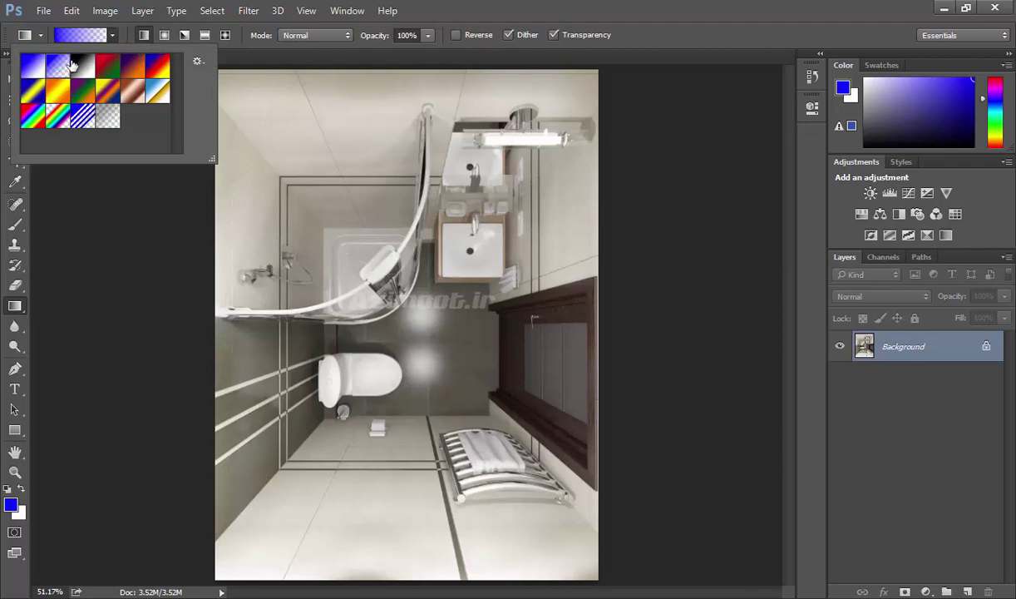
pyautogui.click(599, 25)
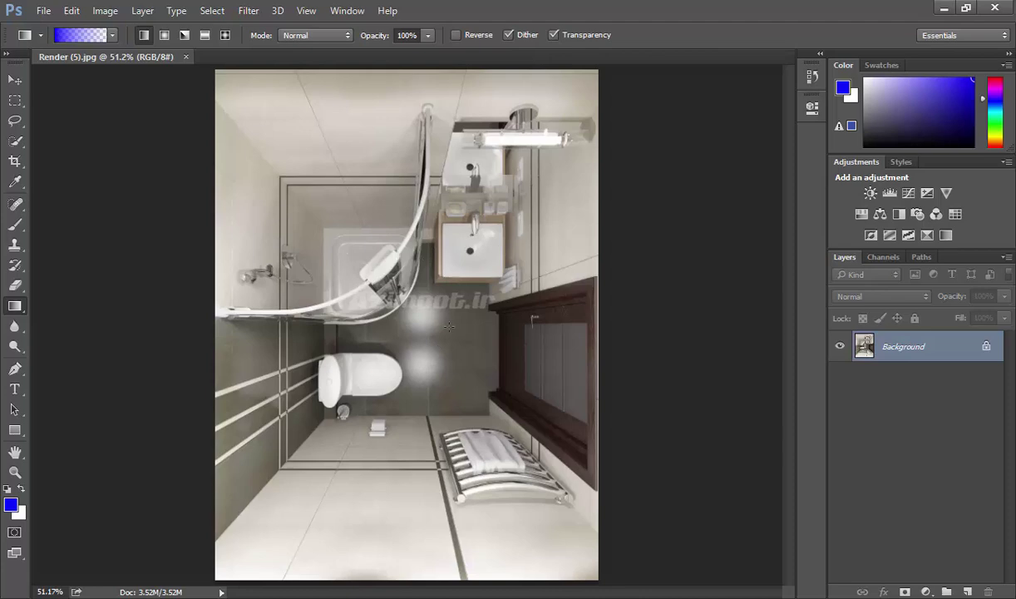
pyautogui.moveTo(543, 84); pyautogui.dragTo(401, 268)
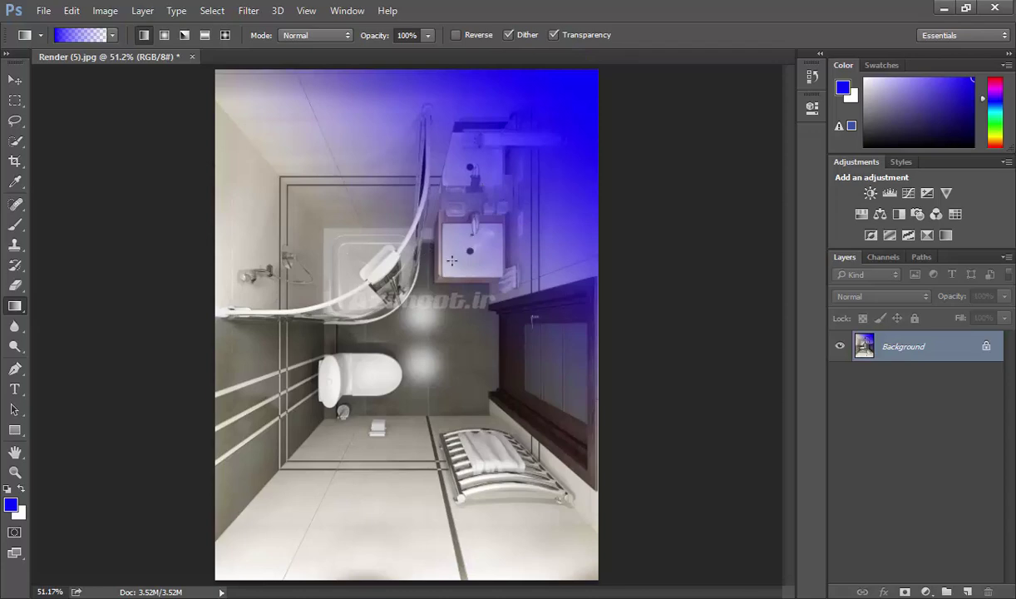
pyautogui.hotkey('ctrl', 'z')
pyautogui.click(487, 37)
pyautogui.moveTo(582, 92); pyautogui.dragTo(450, 217)
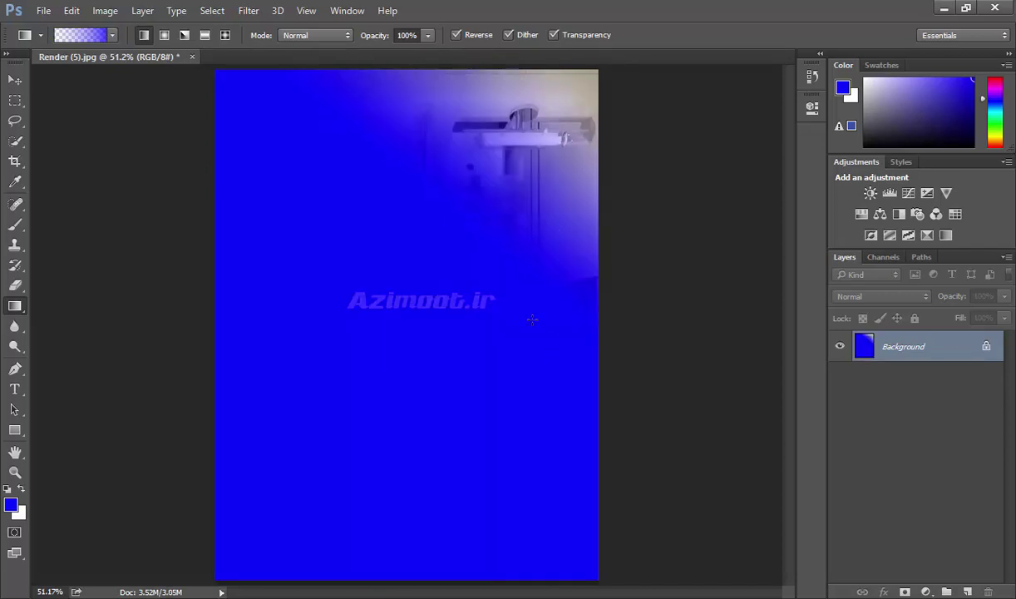
pyautogui.hotkey('ctrl', 'z')
pyautogui.click(456, 35)
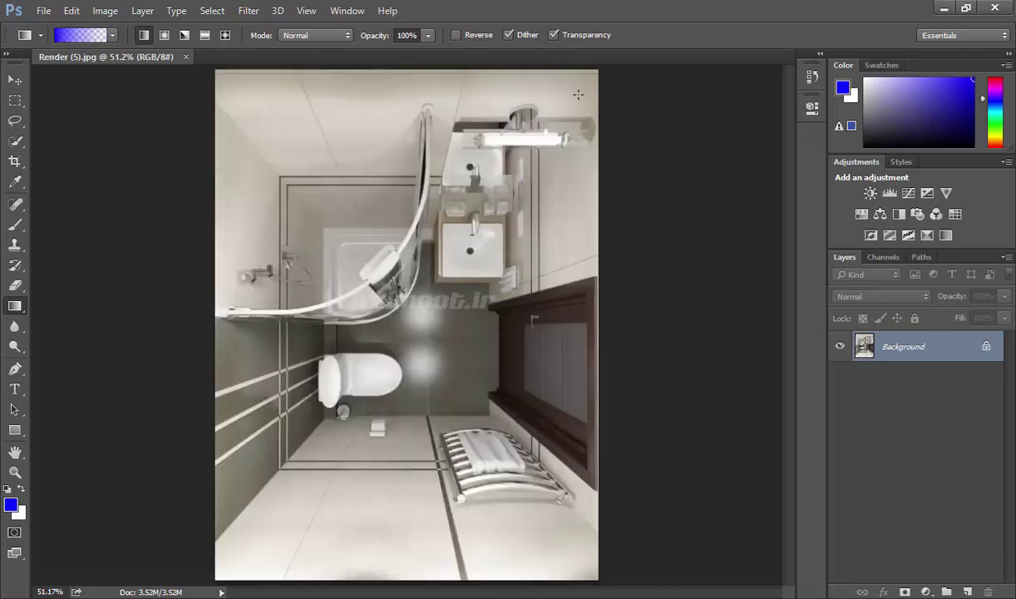
pyautogui.moveTo(579, 94); pyautogui.dragTo(474, 220)
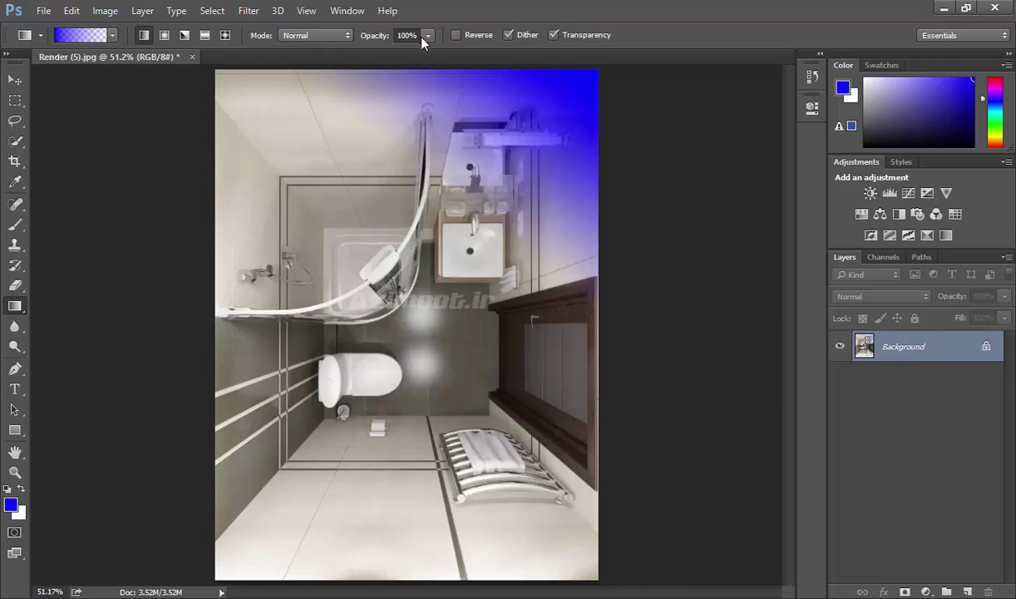
pyautogui.hotkey('ctrl', 'z')
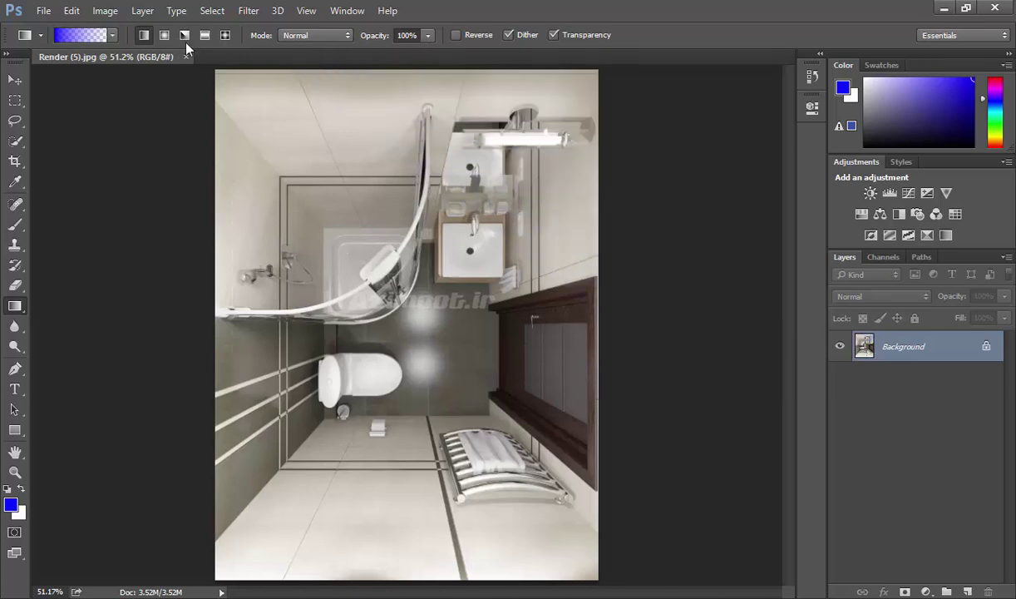
# Switch to the Paint Bucket Tool and flood the ceiling area with solid blue
pyautogui.rightClick(15, 306)
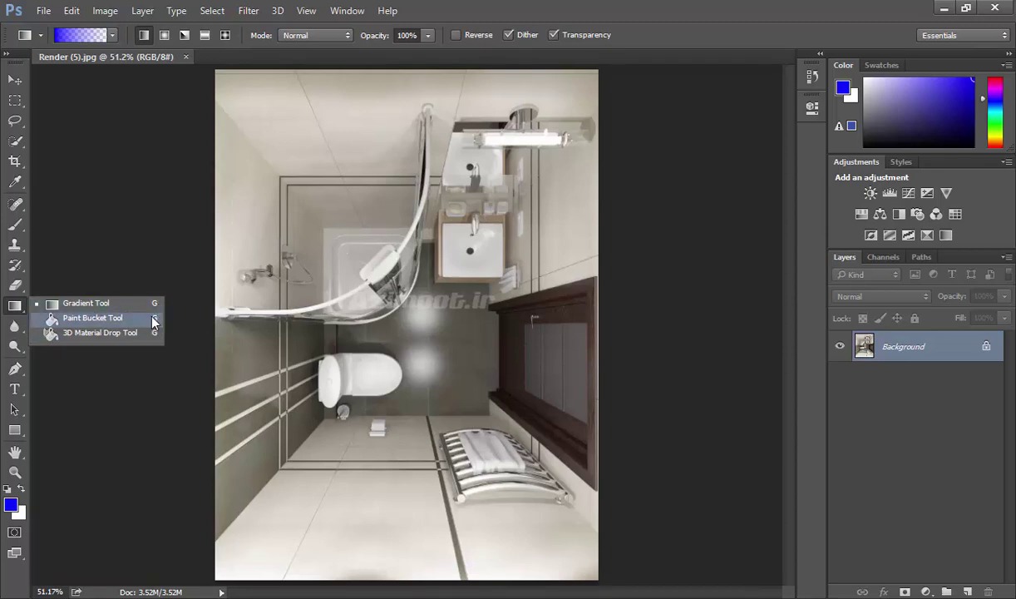
pyautogui.click(90, 319)
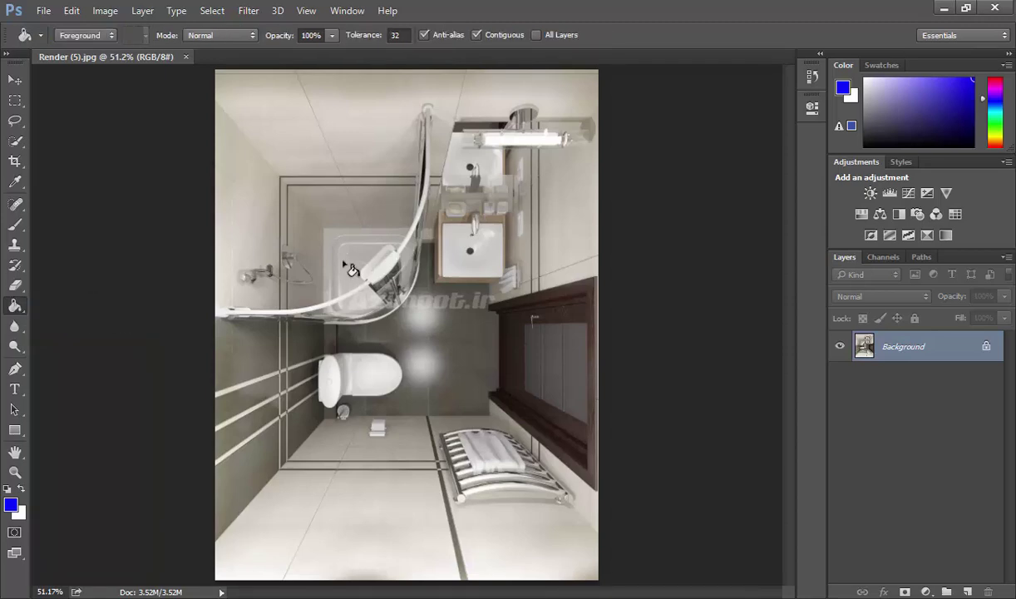
pyautogui.click(262, 93)
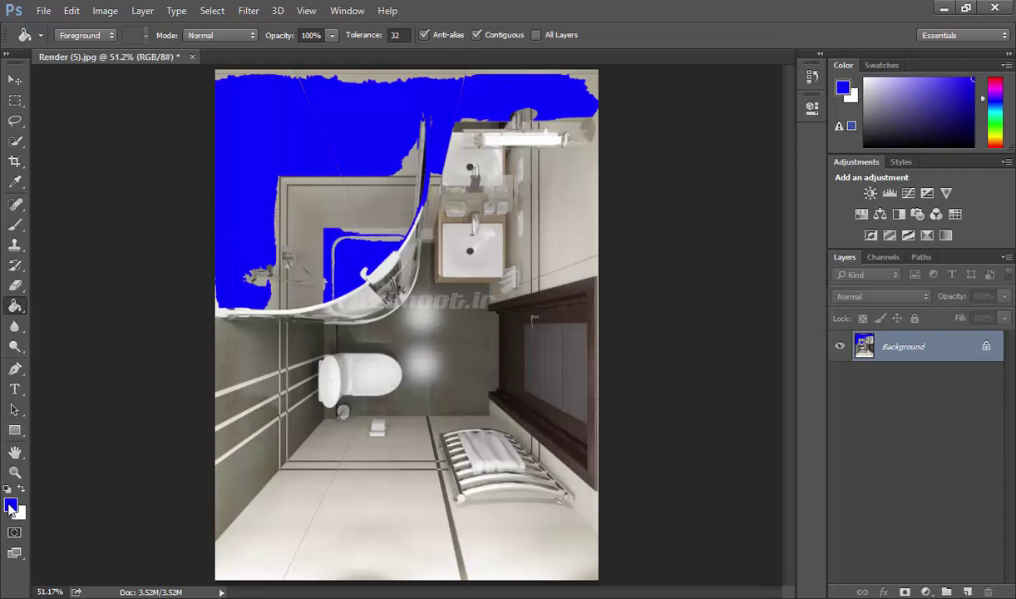
# Set the Paint Bucket fill source to Pattern with the blue bubble pattern
pyautogui.click(83, 35)
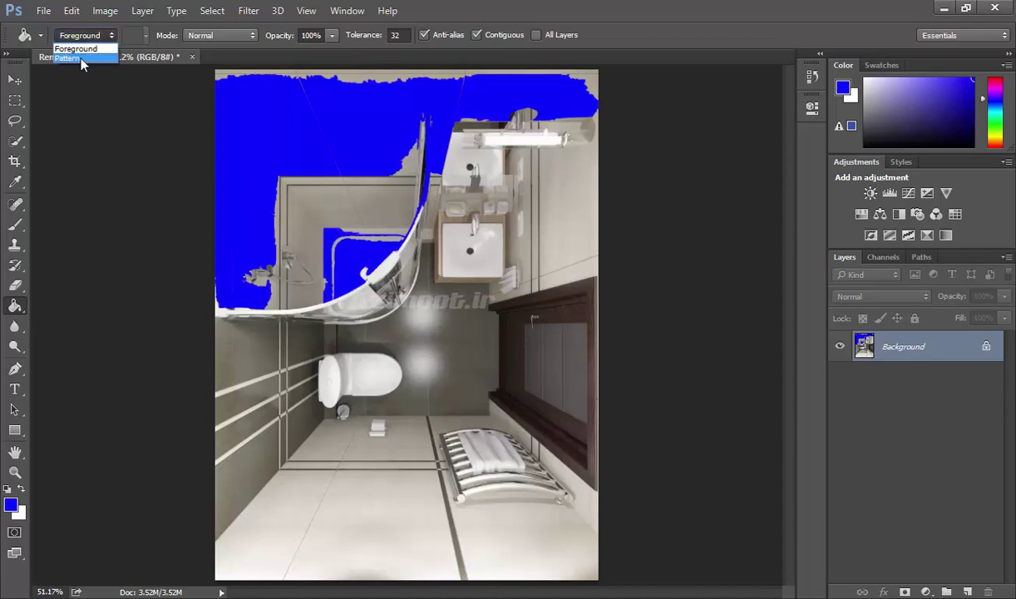
pyautogui.click(82, 58)
pyautogui.click(145, 36)
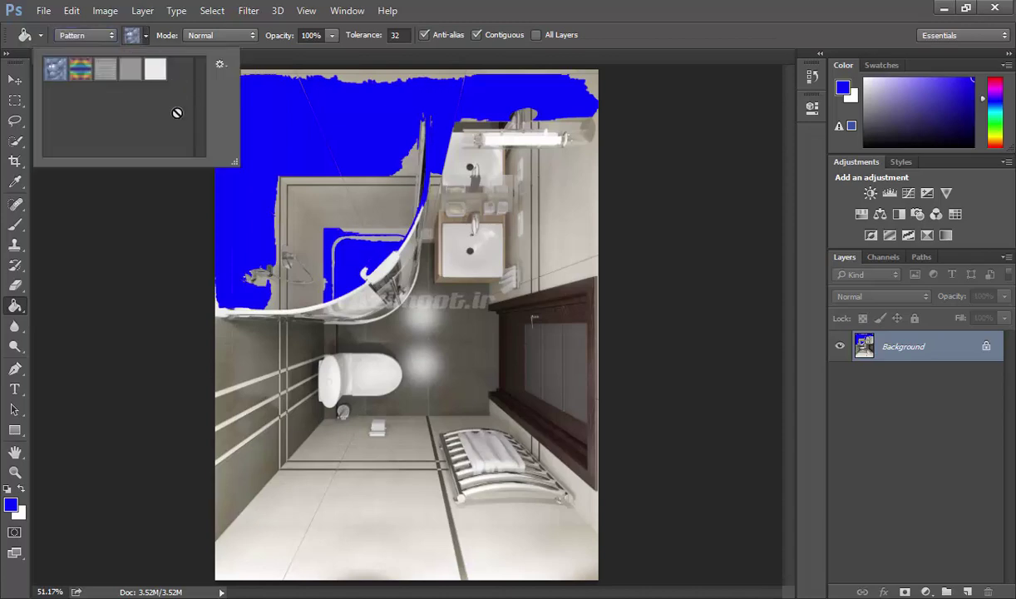
pyautogui.click(146, 35)
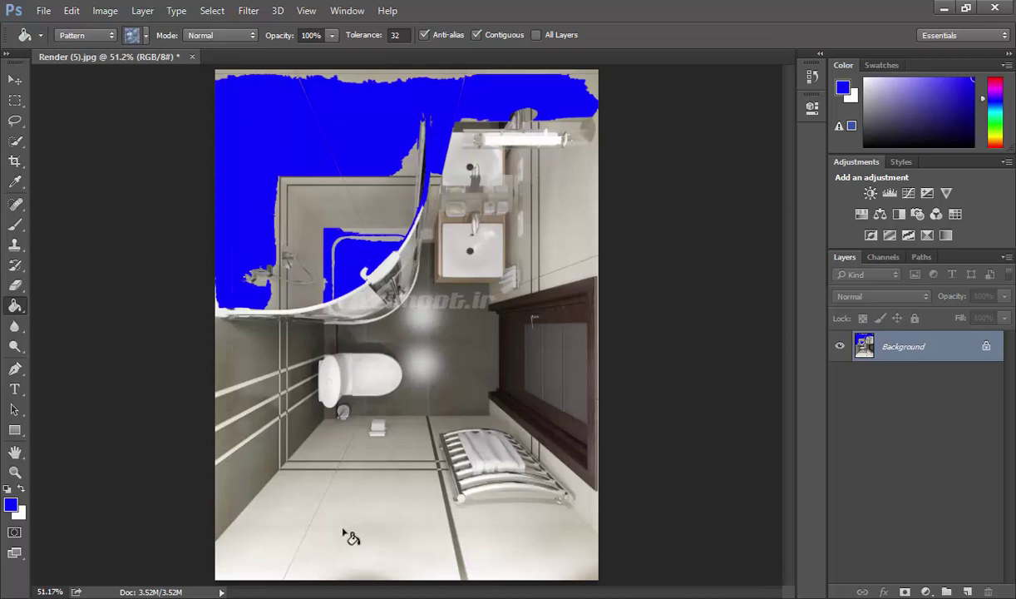
# Fill the floor and its leftover white bottom-edge strips with the bubble pattern
pyautogui.click(346, 534)
pyautogui.click(261, 569)
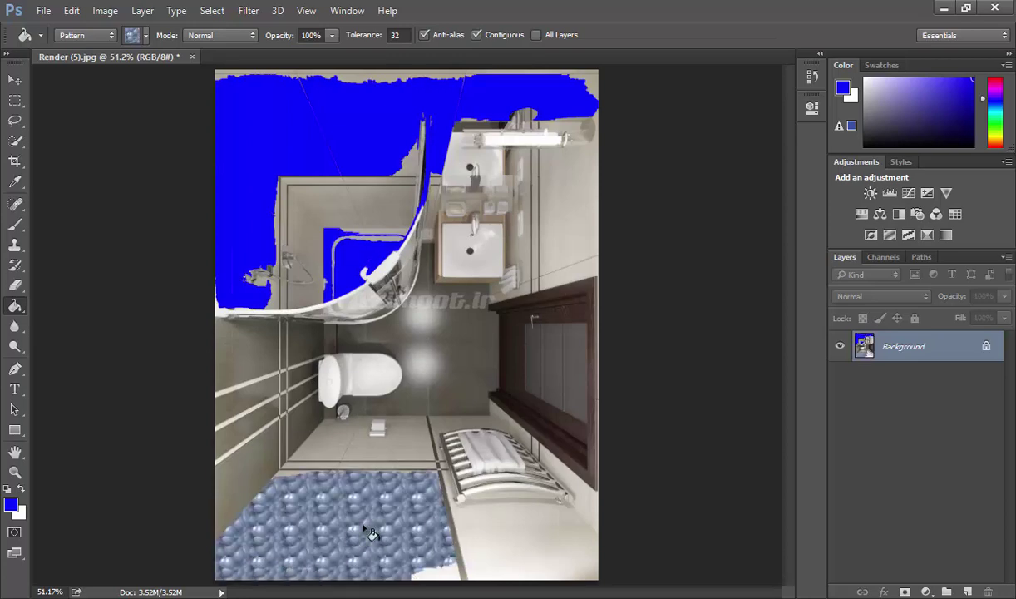
pyautogui.click(426, 571)
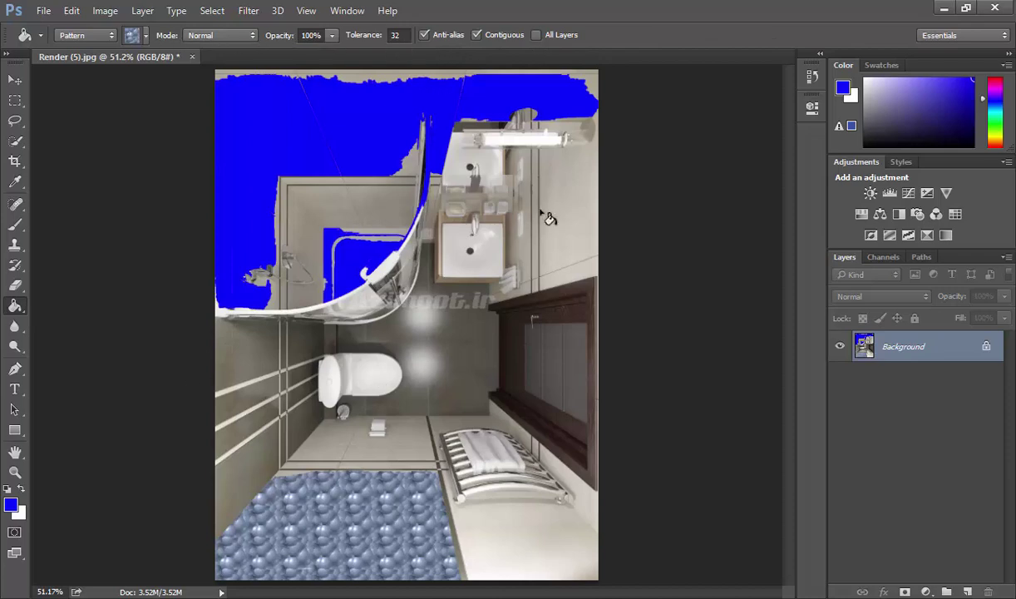
pyautogui.rightClick(15, 308)
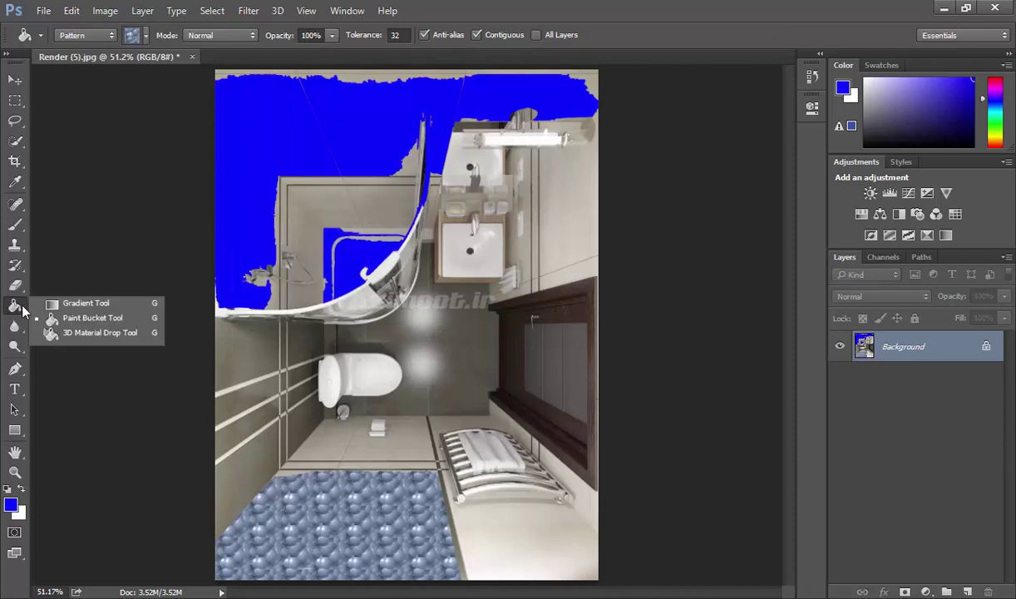
# Return to the Gradient Tool and undo the solid blue and bubble-pattern fills
pyautogui.click(95, 305)
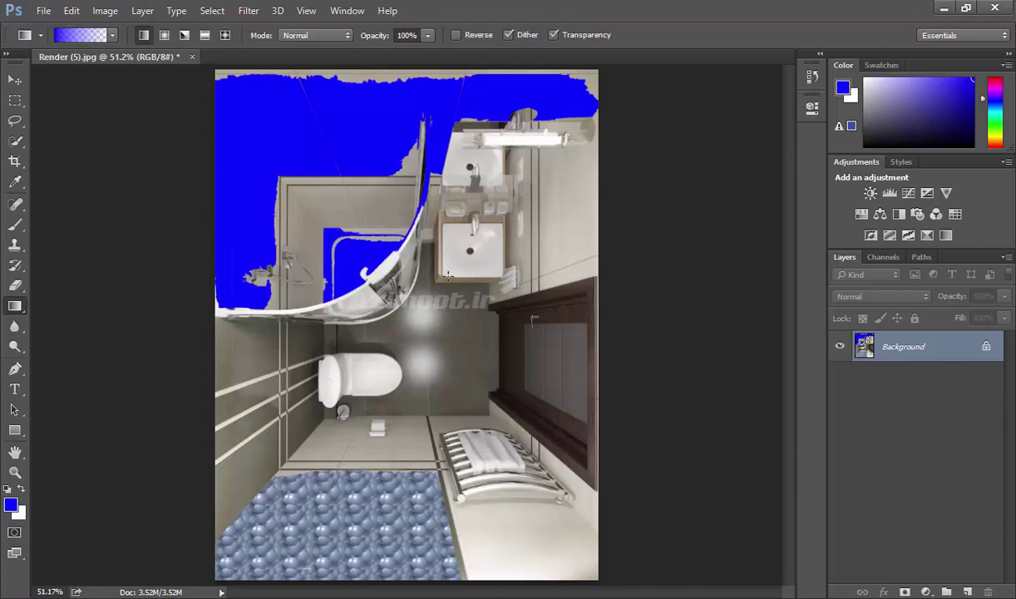
pyautogui.hotkey('ctrl', 'z')
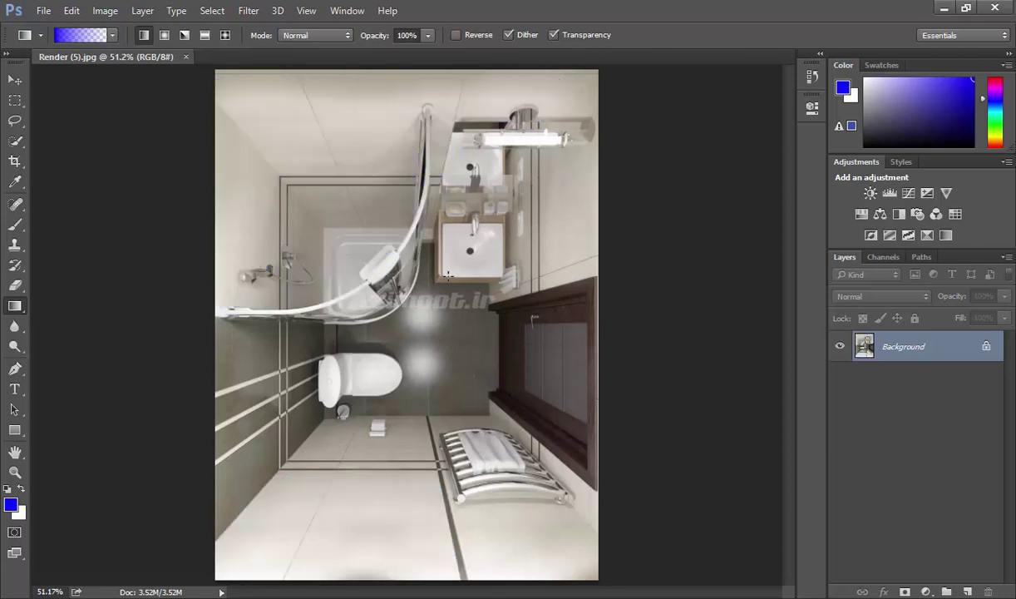
pyautogui.click(14, 307)
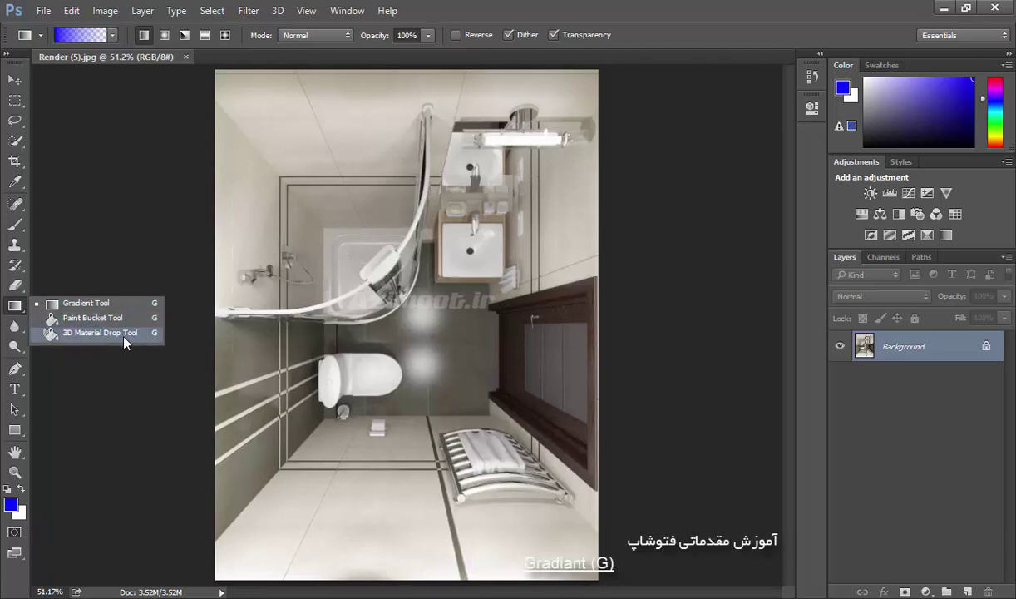
pyautogui.click(16, 310)
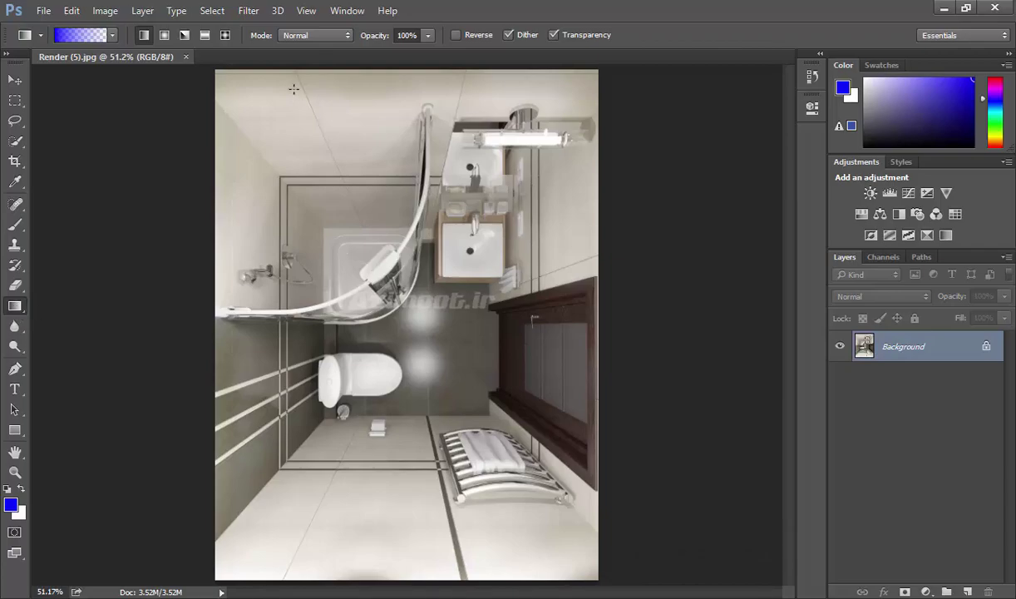